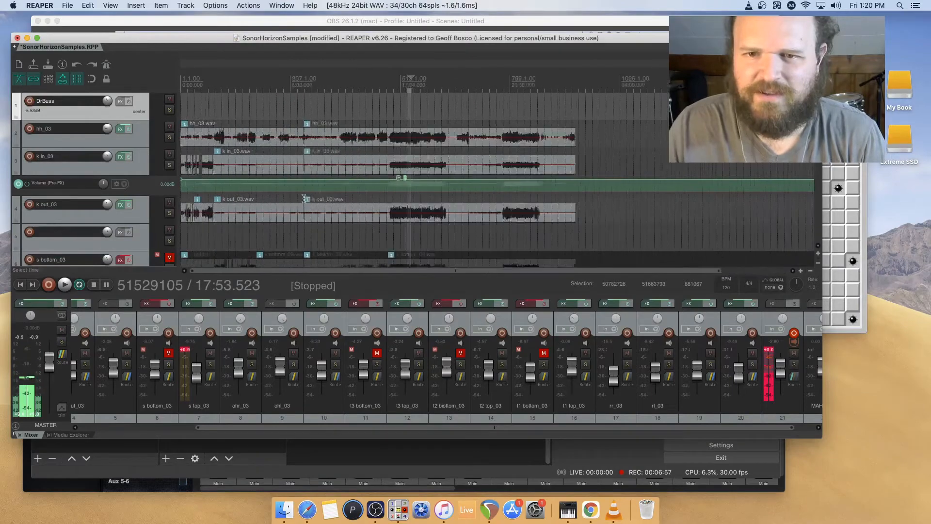
- Inspect the effect chains of the t1 bottom_03 and t1 top_03 tracks, including the Trigger 2 plugin
{"action": "scroll", "coordinate": [305, 199], "scroll_direction": "down", "scroll_amount": 4}
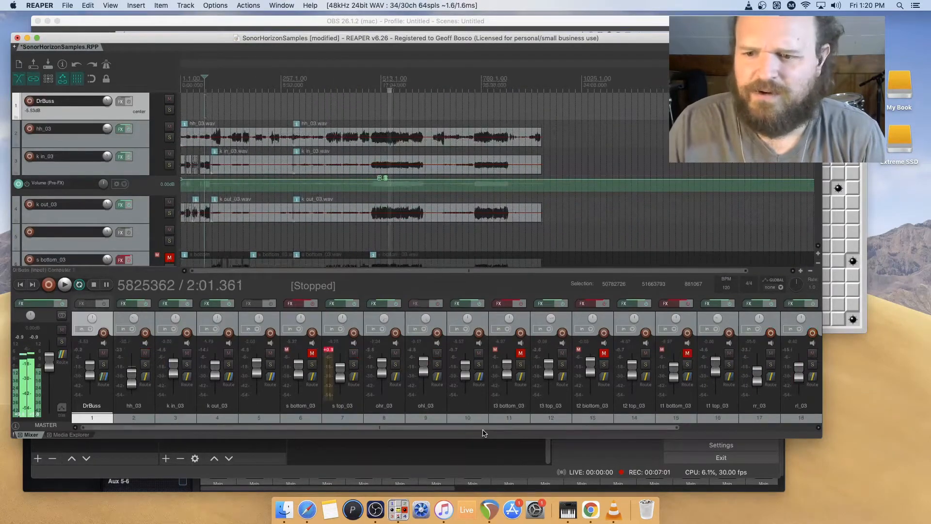
{"action": "left_click_drag", "start_coordinate": [483, 428], "coordinate": [583, 429]}
{"action": "left_click", "coordinate": [555, 405]}
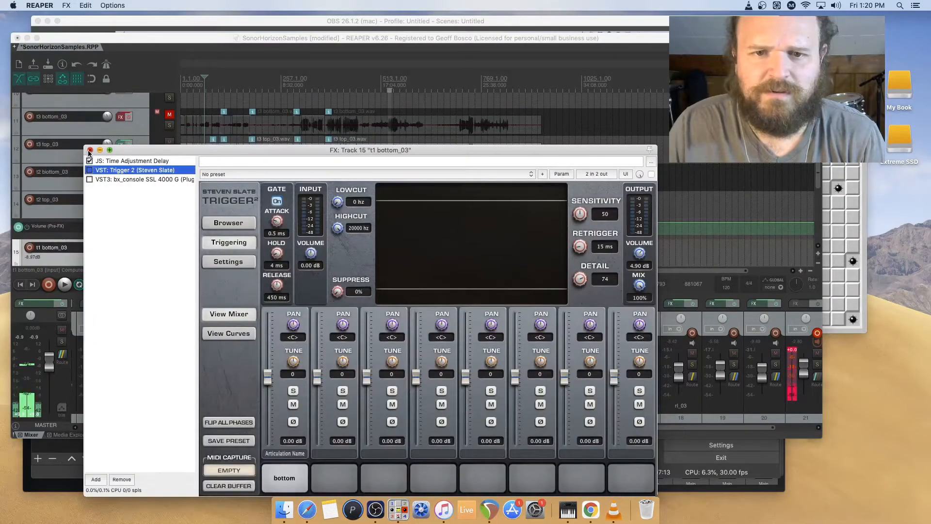
{"action": "left_click", "coordinate": [88, 152]}
{"action": "left_click", "coordinate": [548, 304]}
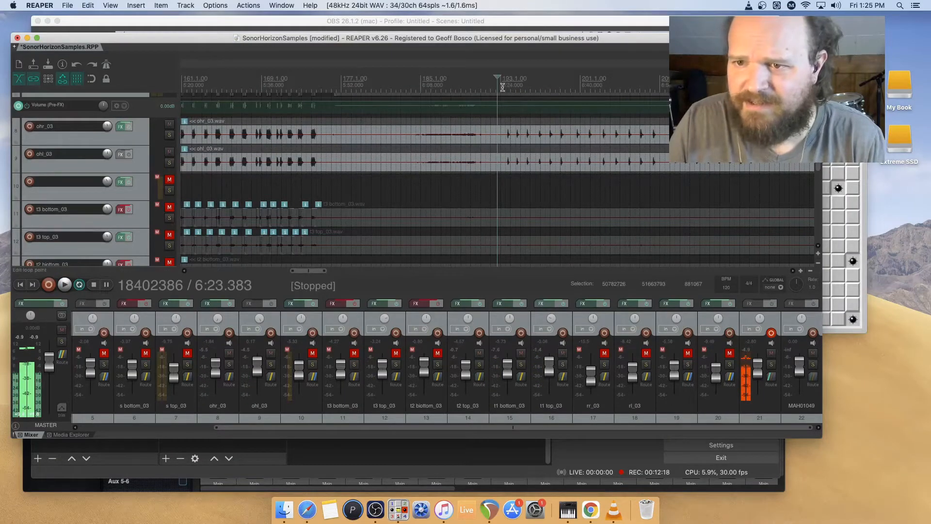
- Make a time selection over the tom hits from about 6:24 to 7:16 on the timeline
{"action": "left_click_drag", "start_coordinate": [503, 88], "coordinate": [761, 88]}
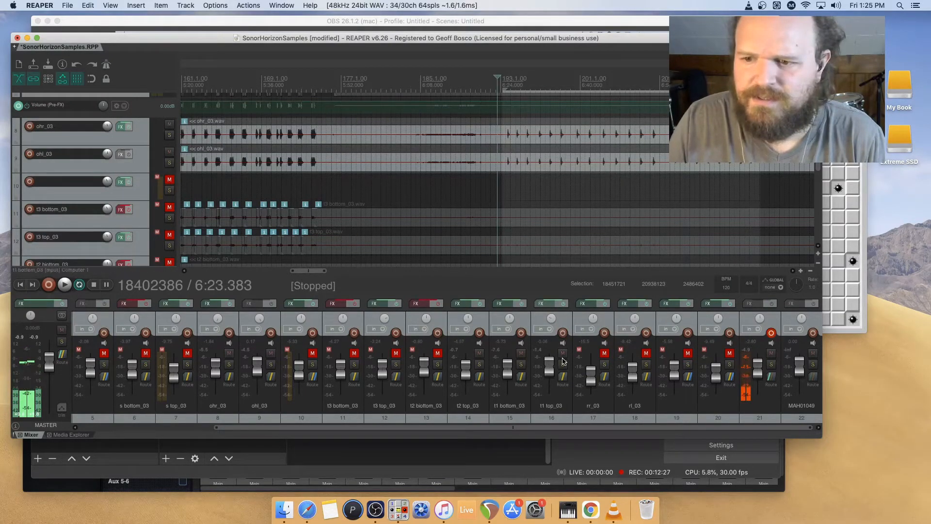
{"action": "left_click", "coordinate": [65, 6]}
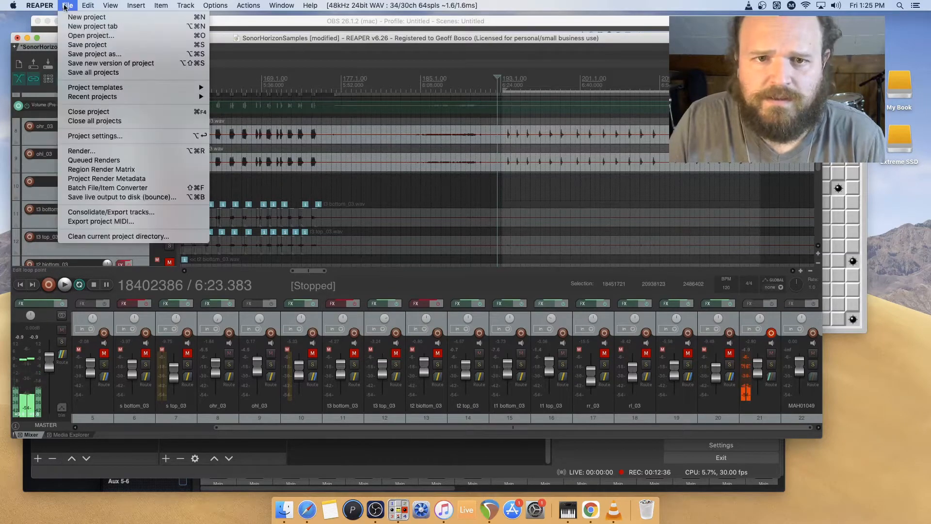
{"action": "left_click", "coordinate": [116, 152]}
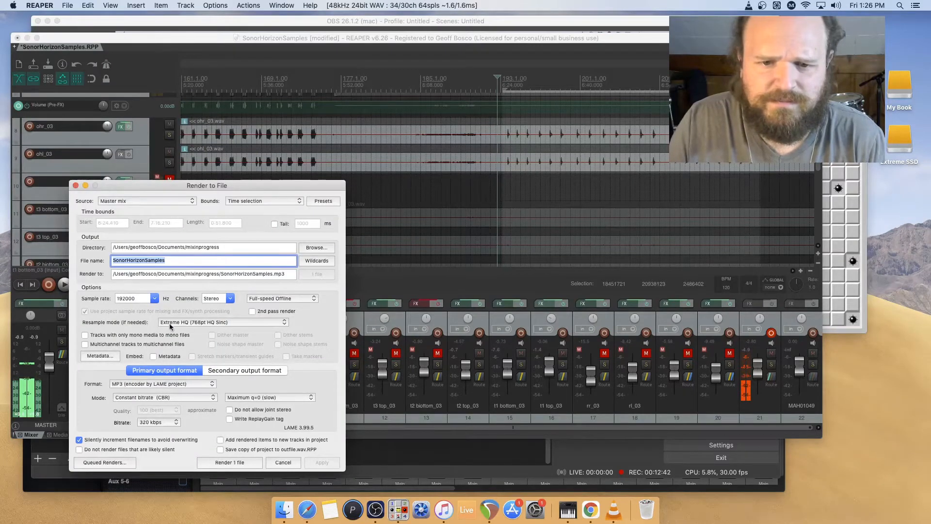
{"action": "left_click", "coordinate": [154, 298]}
{"action": "left_click", "coordinate": [131, 366]}
{"action": "left_click", "coordinate": [229, 298]}
{"action": "left_click", "coordinate": [214, 310]}
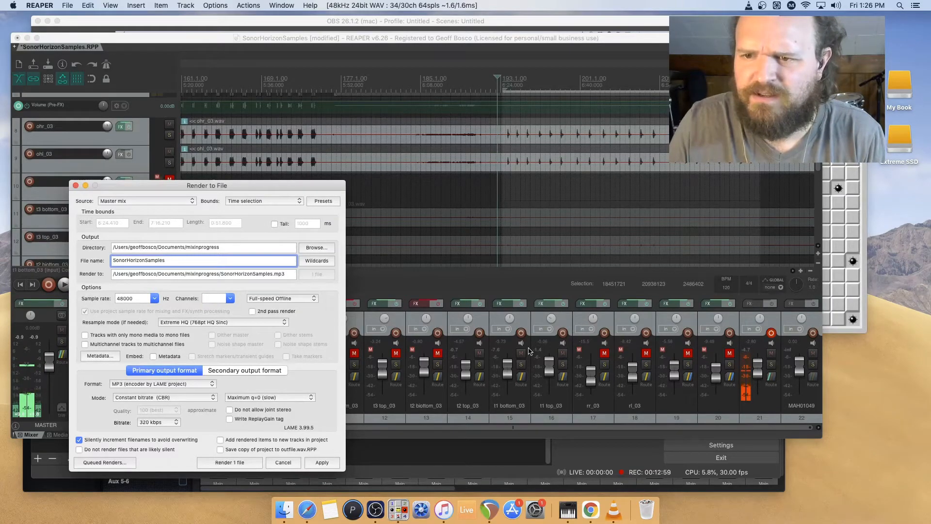
{"action": "left_click", "coordinate": [283, 462]}
- Check t1 bottom_03 against t1 top_03 in soloed playback, lower t1 bottom_03 to about -9 dB, and clear both solos
{"action": "left_click", "coordinate": [562, 364]}
{"action": "left_click", "coordinate": [521, 365]}
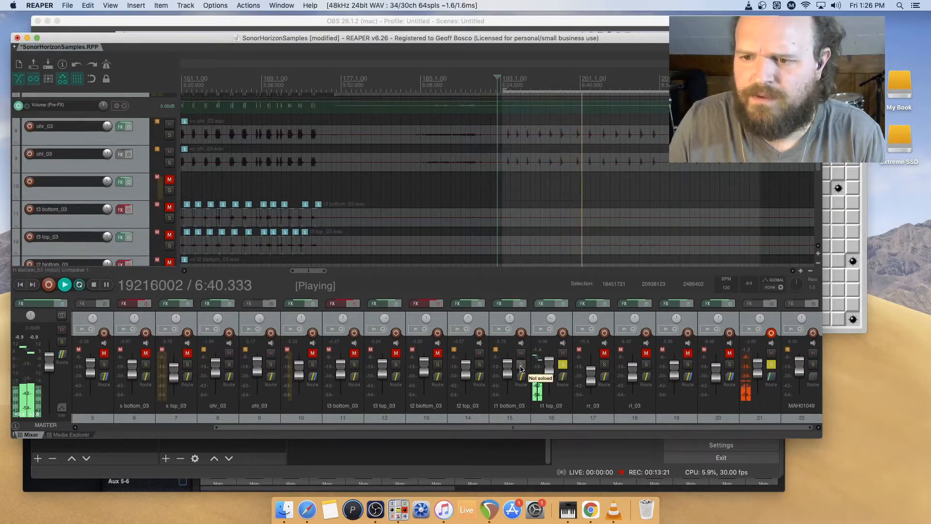
{"action": "left_click", "coordinate": [521, 364]}
{"action": "left_click_drag", "start_coordinate": [509, 372], "coordinate": [509, 376]}
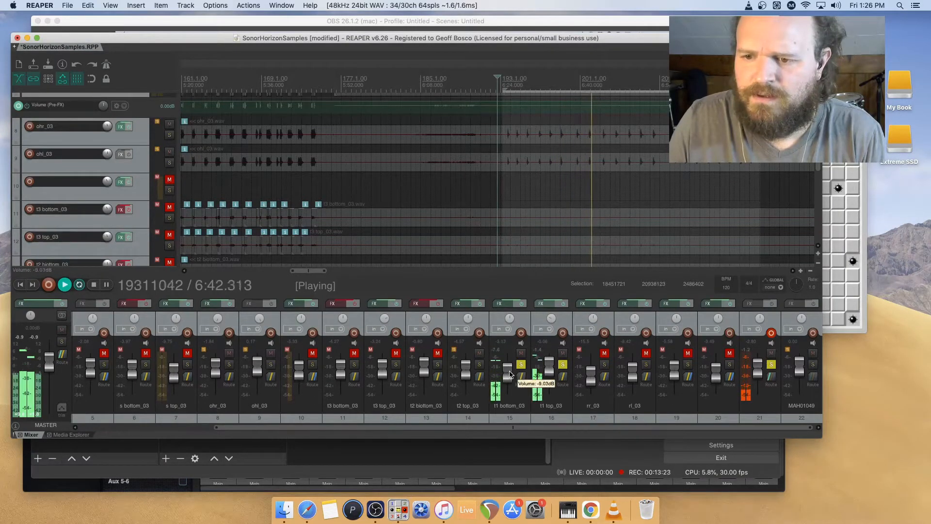
{"action": "left_click", "coordinate": [521, 365]}
{"action": "left_click", "coordinate": [562, 365]}
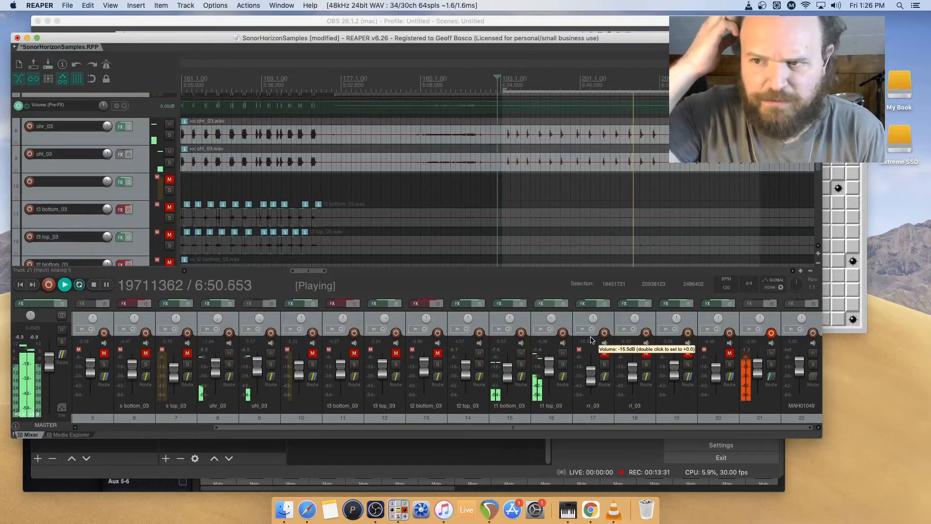
{"action": "key", "text": "space"}
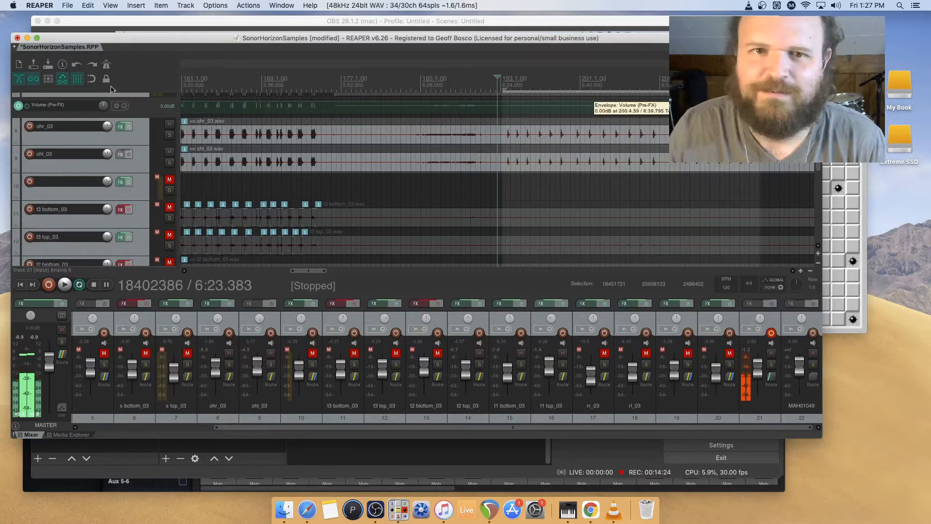
- Render the time selection of the master mix as a mono WAV and add the rendered item to a new track
{"action": "left_click", "coordinate": [67, 5]}
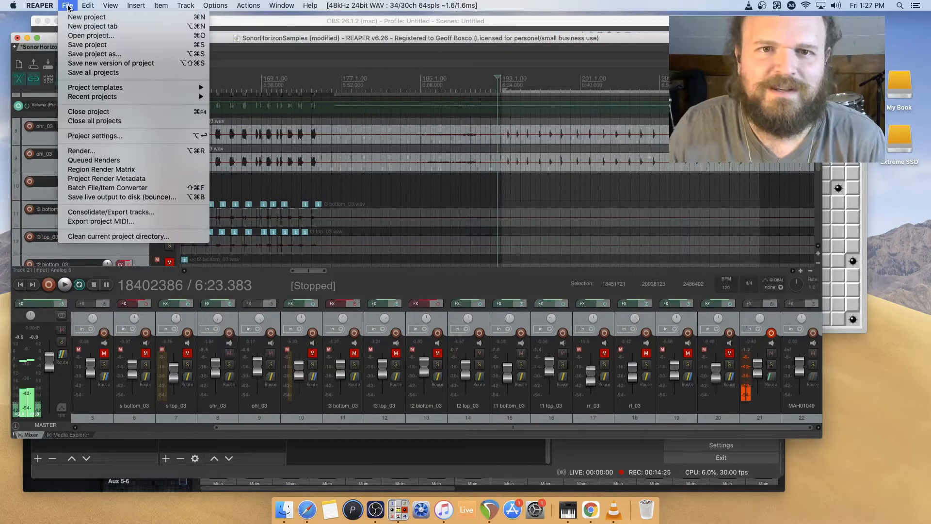
{"action": "left_click", "coordinate": [105, 150]}
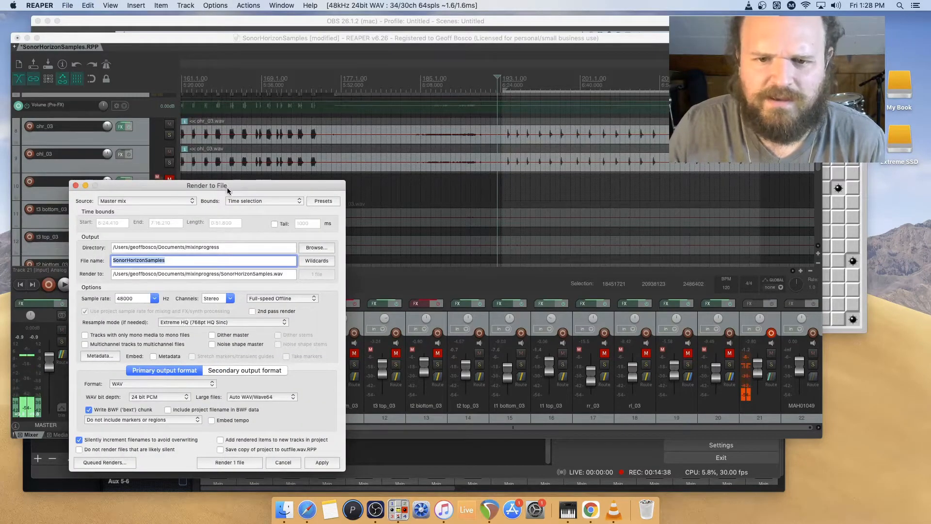
{"action": "left_click", "coordinate": [232, 299]}
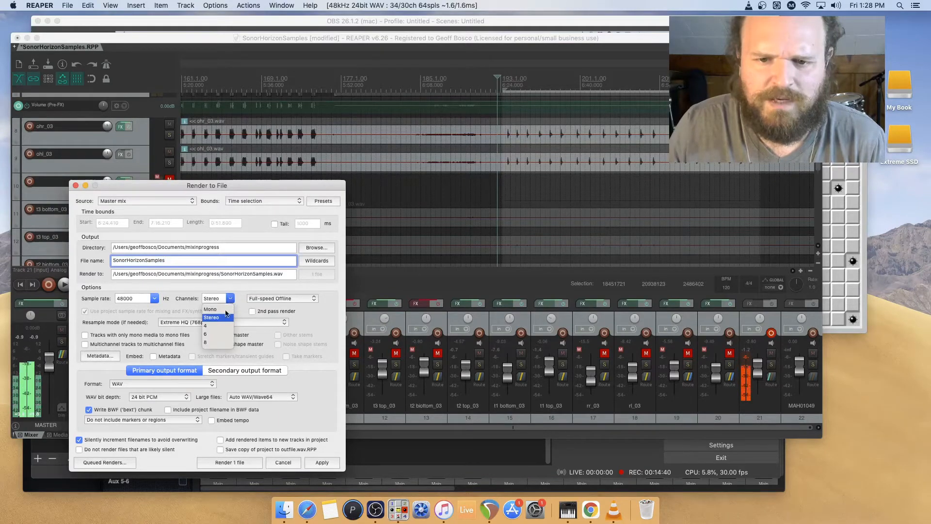
{"action": "left_click", "coordinate": [211, 309]}
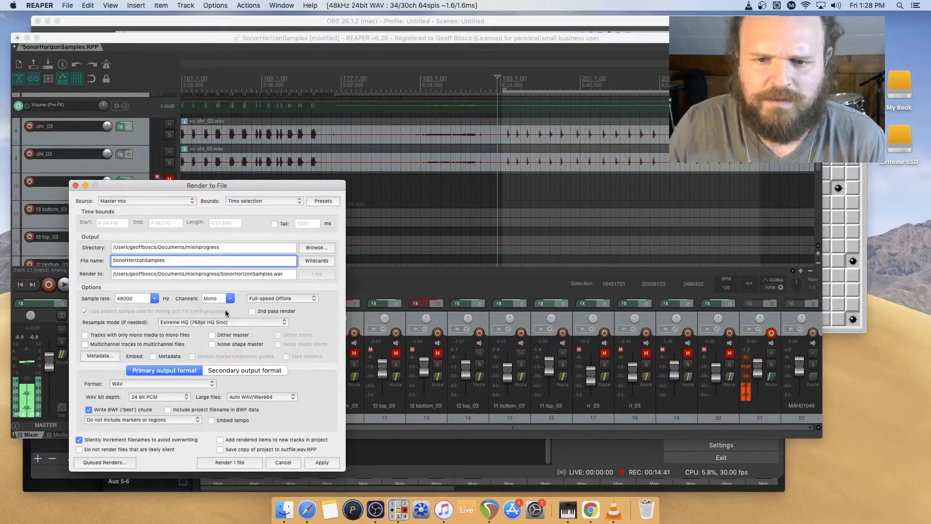
{"action": "left_click", "coordinate": [220, 440]}
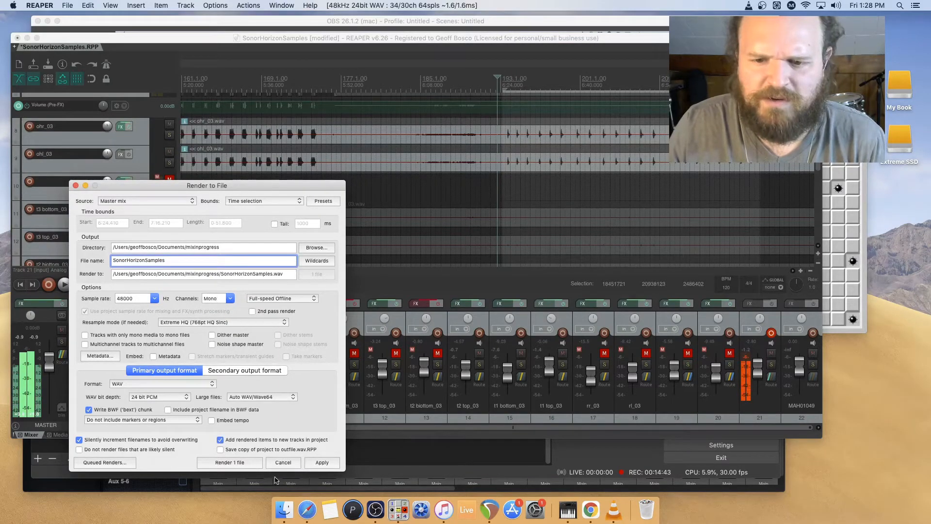
{"action": "left_click", "coordinate": [235, 461]}
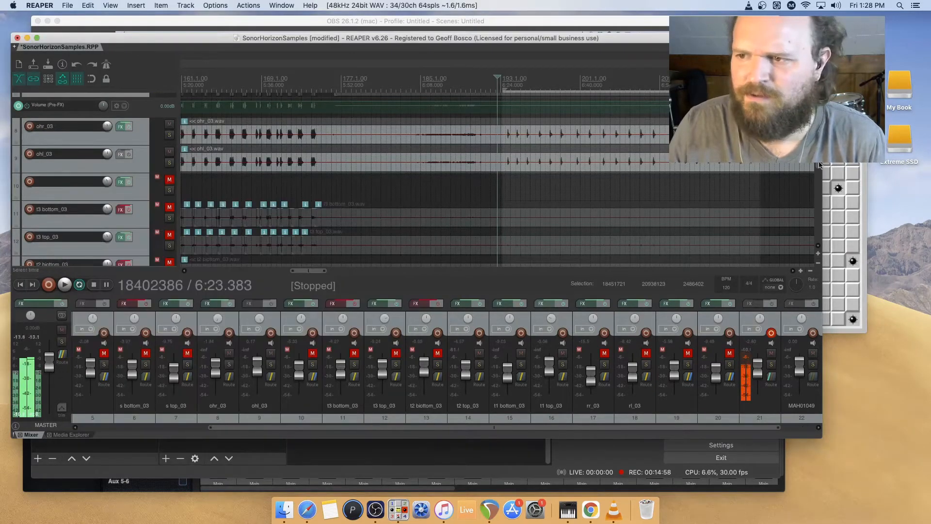
- Audition the rendered item on its new track and open the Dynamic split settings for it
{"action": "scroll", "coordinate": [819, 257], "scroll_direction": "down", "scroll_amount": 10}
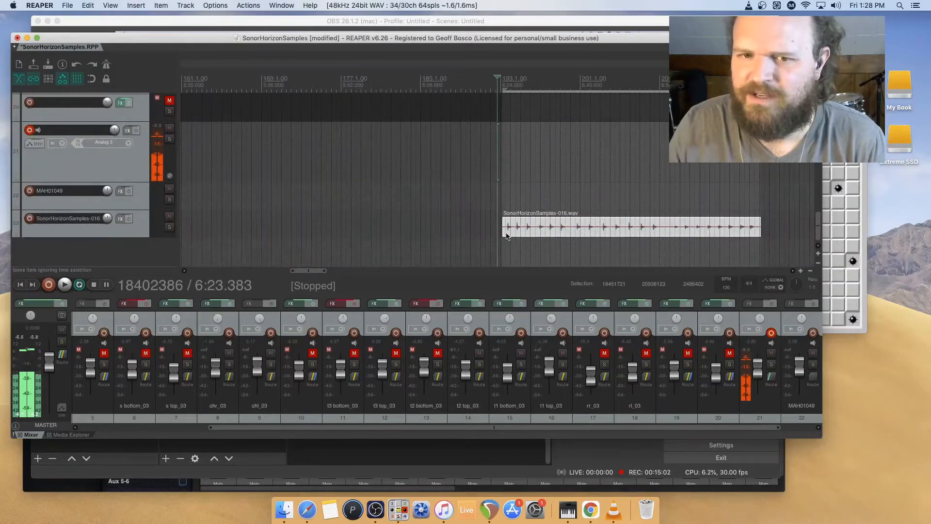
{"action": "key", "text": "space"}
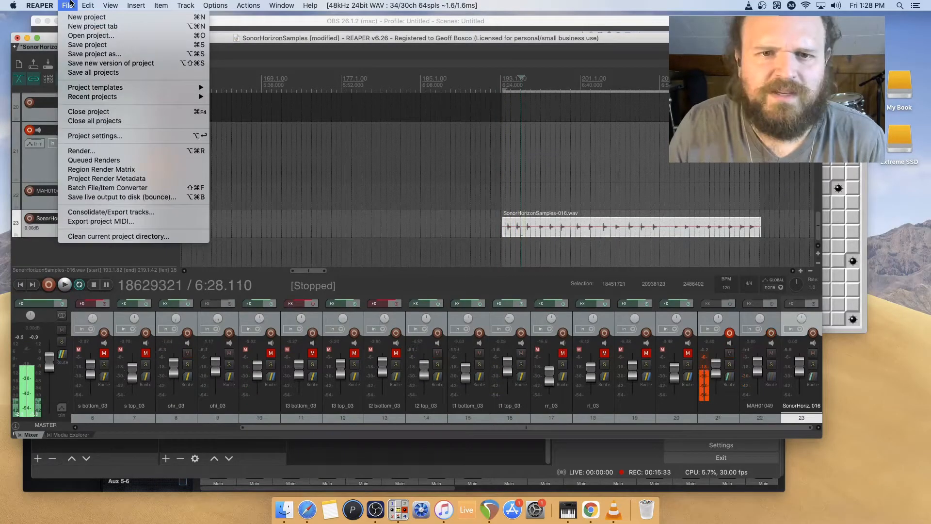
{"action": "left_click", "coordinate": [67, 6]}
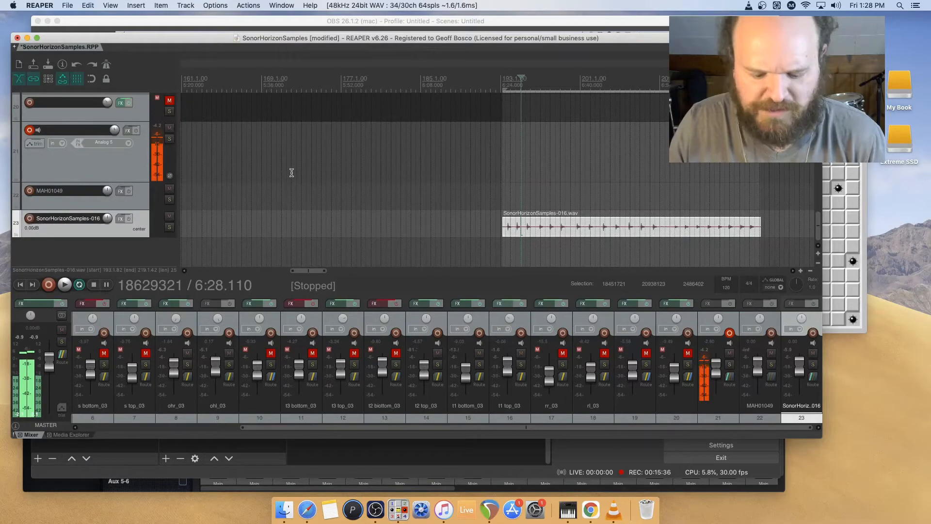
{"action": "key", "text": "d"}
- Set the dynamic split gate threshold to -23.8 dB, checking where the slice starts against a drum hit's transient
{"action": "scroll", "coordinate": [551, 244], "scroll_direction": "up", "scroll_amount": 10}
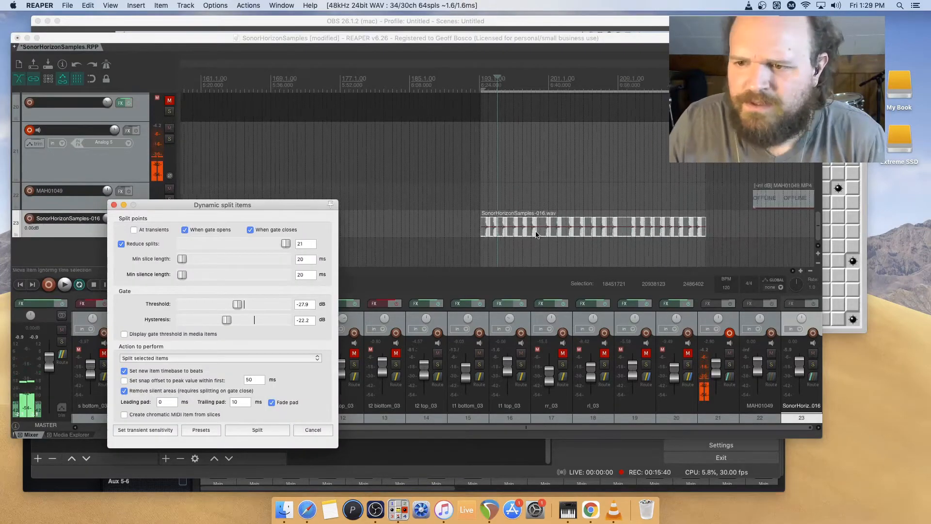
{"action": "scroll", "coordinate": [551, 244], "scroll_direction": "up", "scroll_amount": 5}
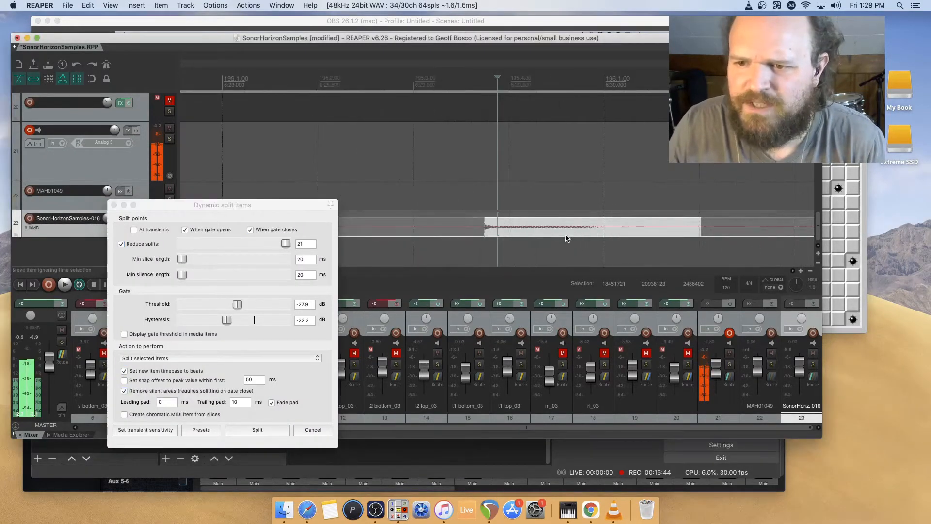
{"action": "left_click", "coordinate": [412, 80]}
{"action": "scroll", "coordinate": [453, 152], "scroll_direction": "up", "scroll_amount": 10}
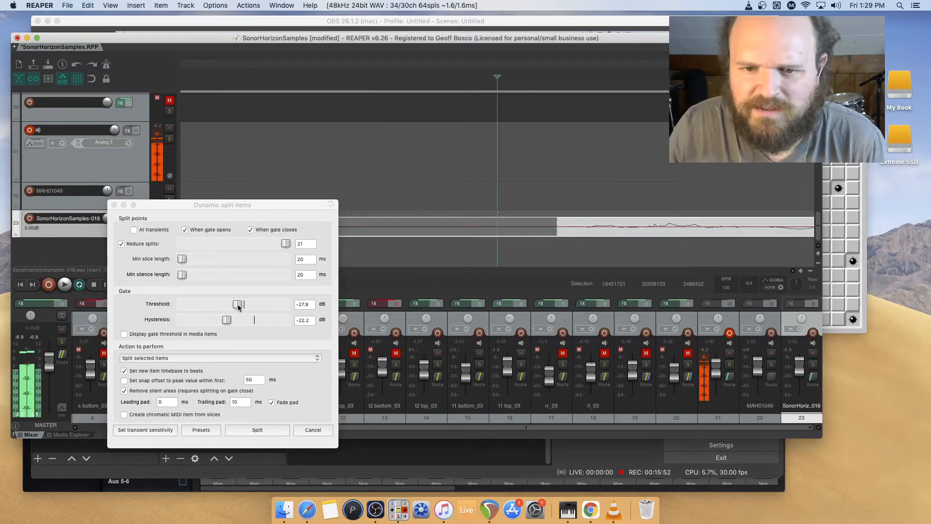
{"action": "left_click_drag", "start_coordinate": [236, 306], "coordinate": [244, 307]}
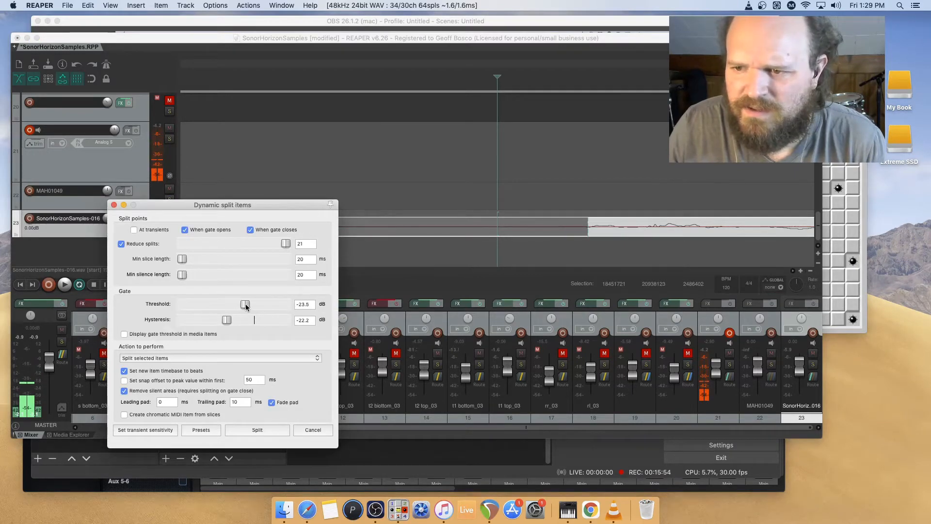
{"action": "left_click", "coordinate": [594, 77]}
{"action": "scroll", "coordinate": [553, 203], "scroll_direction": "up", "scroll_amount": 5}
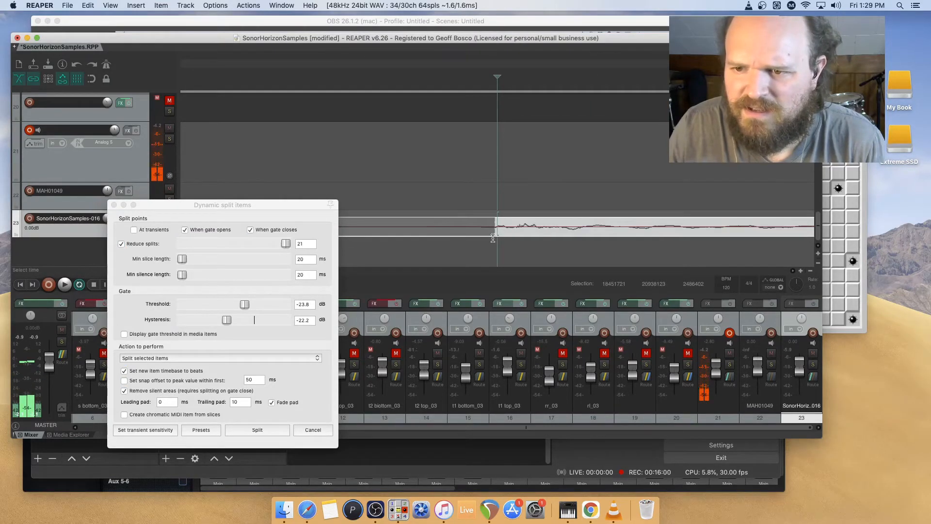
- Lower the dynamic split gate hysteresis to -29.4 dB and check the slices across the item
{"action": "left_click_drag", "start_coordinate": [238, 206], "coordinate": [251, 145]}
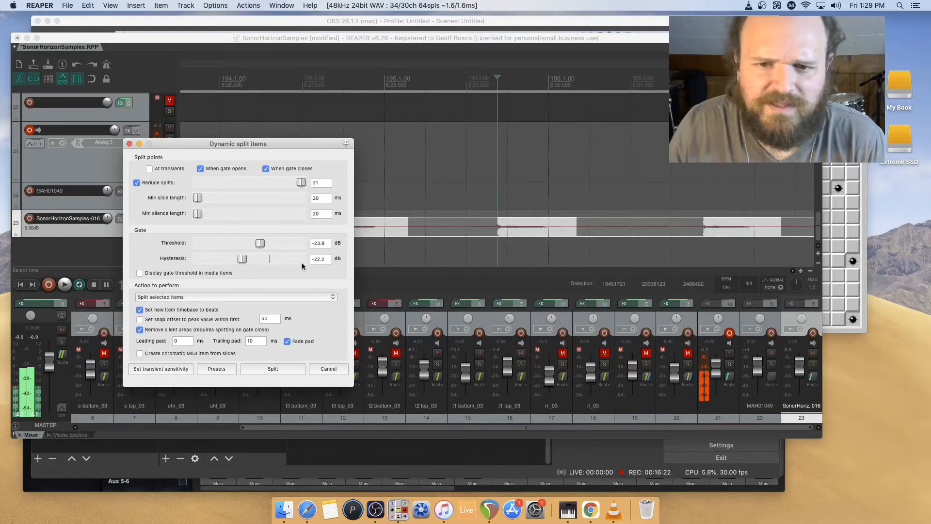
{"action": "left_click_drag", "start_coordinate": [243, 259], "coordinate": [229, 260]}
{"action": "key", "text": "minus"}
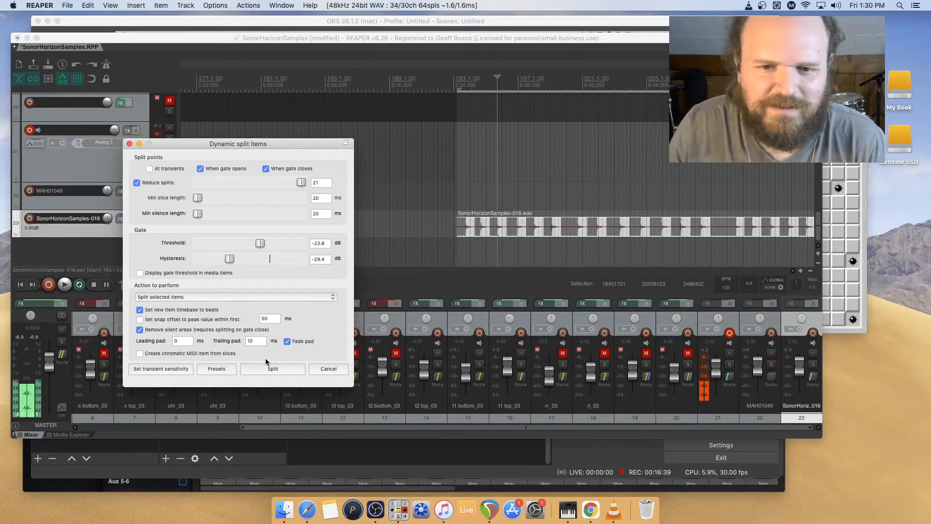
- Keep removal of silent areas on, turn off setting the new item timebase to beats, and split the rendered item
{"action": "left_click", "coordinate": [139, 330]}
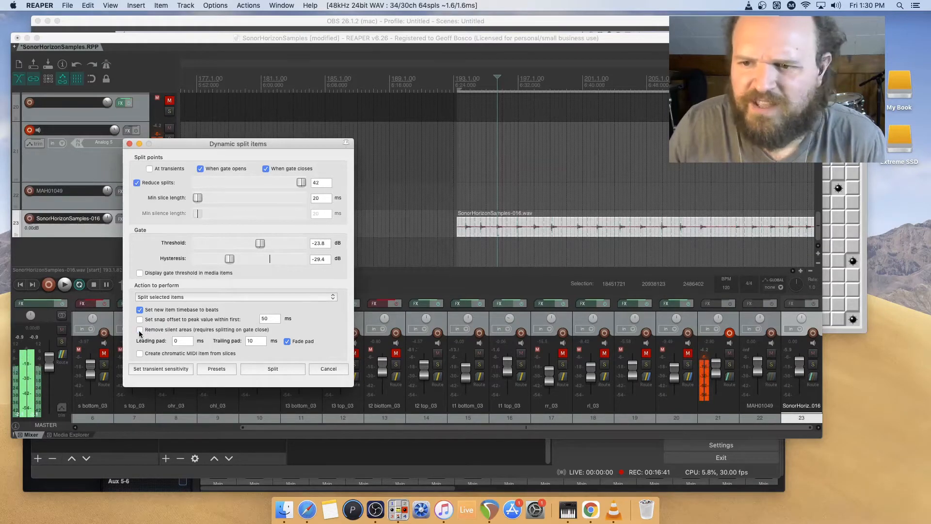
{"action": "left_click", "coordinate": [140, 329]}
{"action": "left_click", "coordinate": [141, 310]}
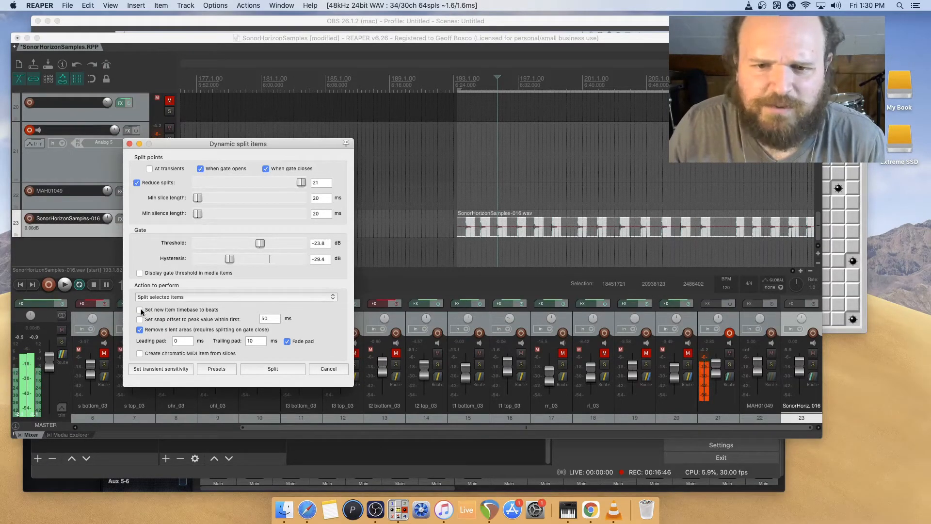
{"action": "left_click", "coordinate": [286, 371]}
- Lengthen the slices before the large gap, one group at a time, so each tail reaches close to the following hit
{"action": "scroll", "coordinate": [603, 240], "scroll_direction": "up", "scroll_amount": 3}
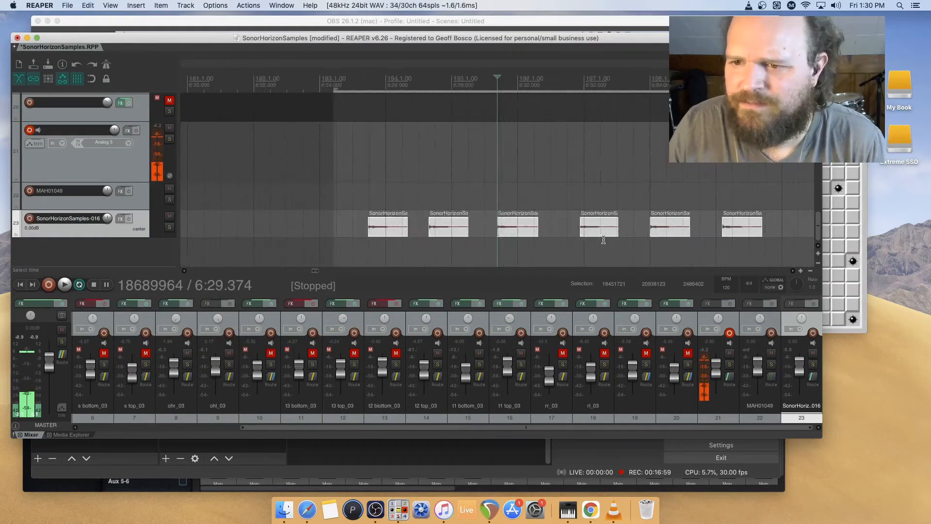
{"action": "scroll", "coordinate": [603, 240], "scroll_direction": "down", "scroll_amount": 2}
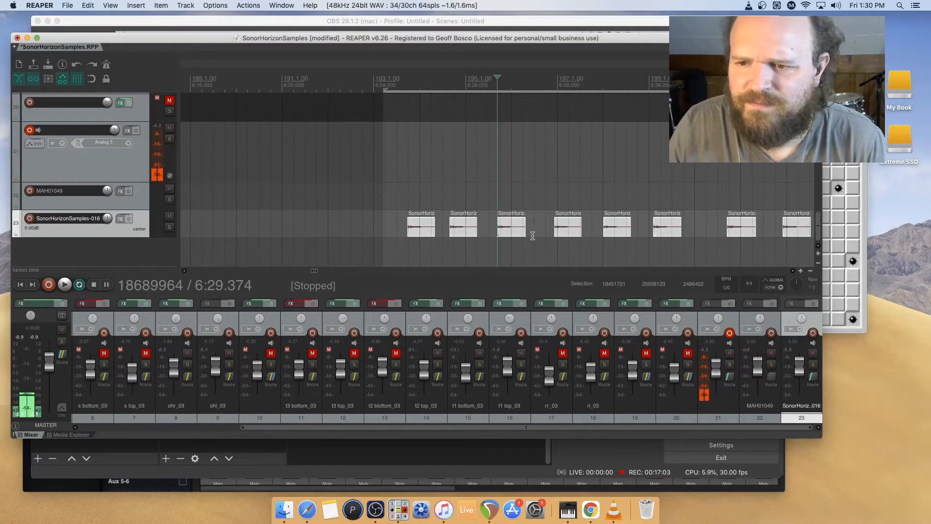
{"action": "scroll", "coordinate": [533, 235], "scroll_direction": "down", "scroll_amount": 2}
{"action": "scroll", "coordinate": [534, 236], "scroll_direction": "down", "scroll_amount": 2}
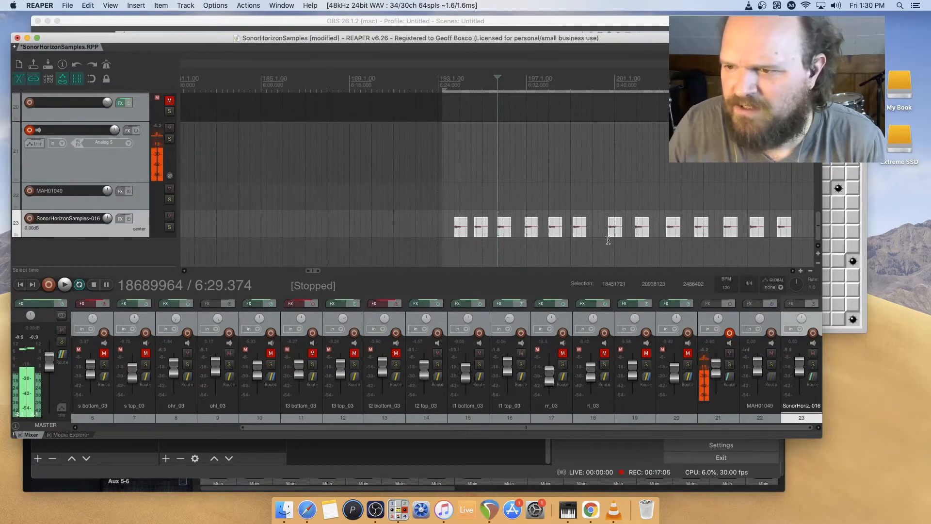
{"action": "scroll", "coordinate": [608, 240], "scroll_direction": "down", "scroll_amount": 4}
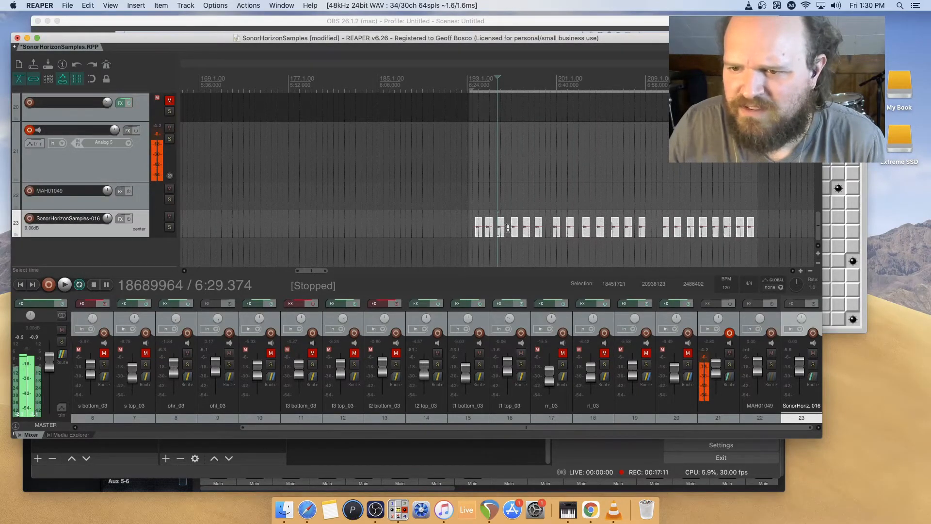
{"action": "left_click_drag", "start_coordinate": [511, 229], "coordinate": [546, 231]}
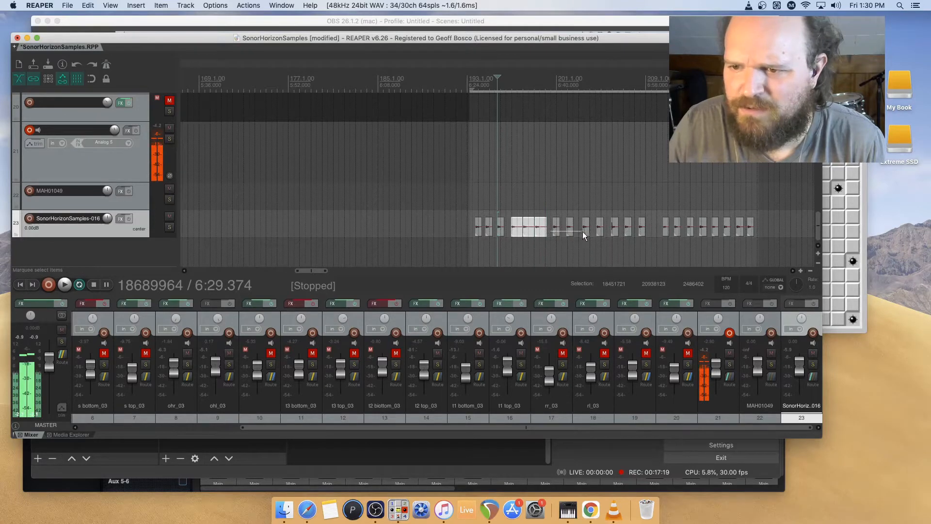
{"action": "left_click_drag", "start_coordinate": [583, 231], "coordinate": [594, 233]}
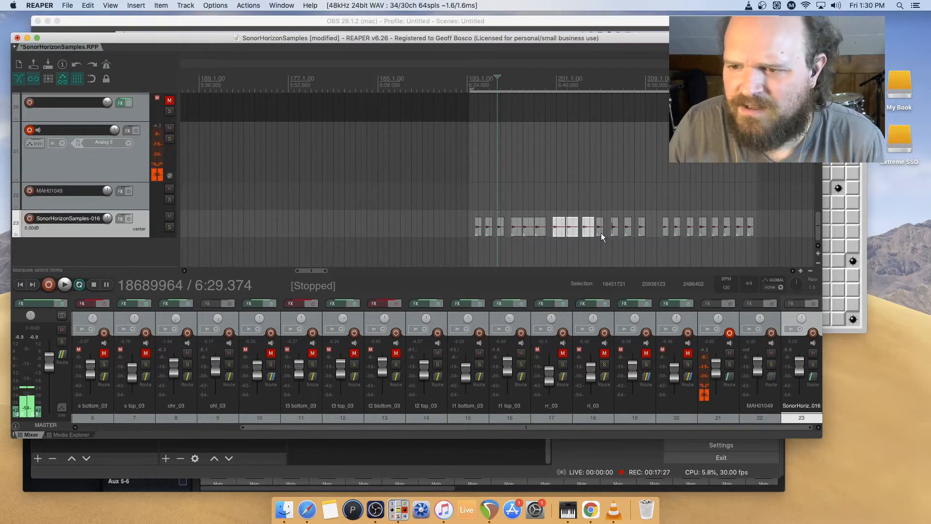
{"action": "left_click_drag", "start_coordinate": [642, 236], "coordinate": [651, 232]}
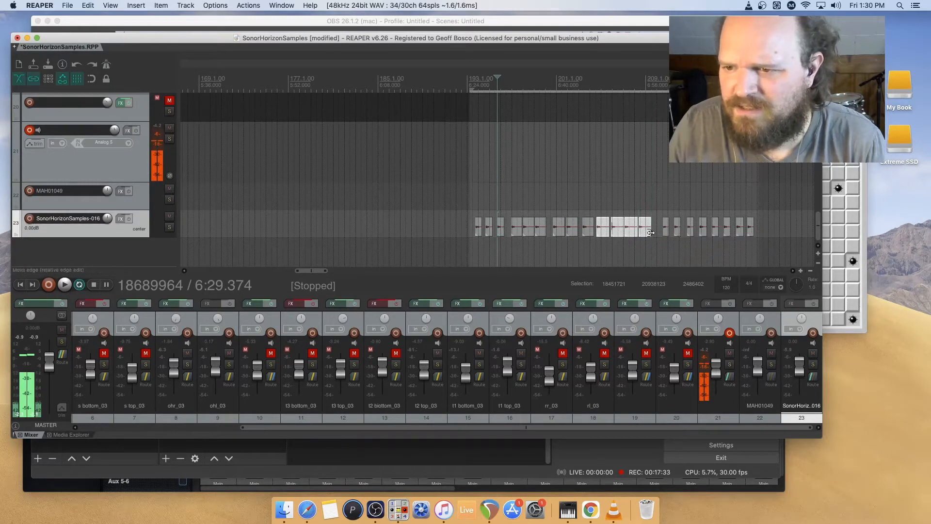
{"action": "left_click_drag", "start_coordinate": [472, 224], "coordinate": [506, 231]}
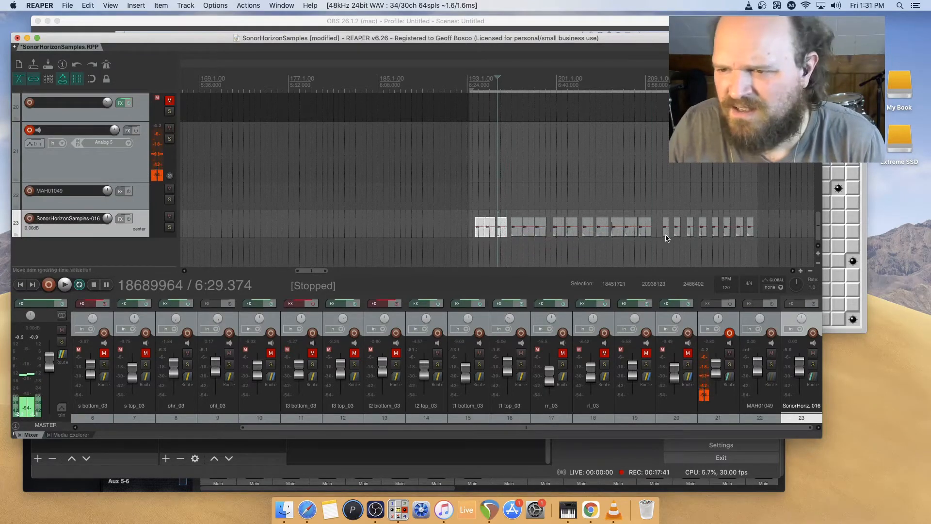
- Pull the start edges of the first three slices after the large gap slightly earlier than the hit transients
{"action": "left_click_drag", "start_coordinate": [702, 234], "coordinate": [694, 232]}
{"action": "left_click_drag", "start_coordinate": [693, 232], "coordinate": [698, 233]}
{"action": "left_click", "coordinate": [660, 152]}
{"action": "scroll", "coordinate": [689, 176], "scroll_direction": "up", "scroll_amount": 1}
{"action": "scroll", "coordinate": [689, 176], "scroll_direction": "up", "scroll_amount": 5}
{"action": "left_click", "coordinate": [561, 134]}
{"action": "scroll", "coordinate": [592, 187], "scroll_direction": "up", "scroll_amount": 8}
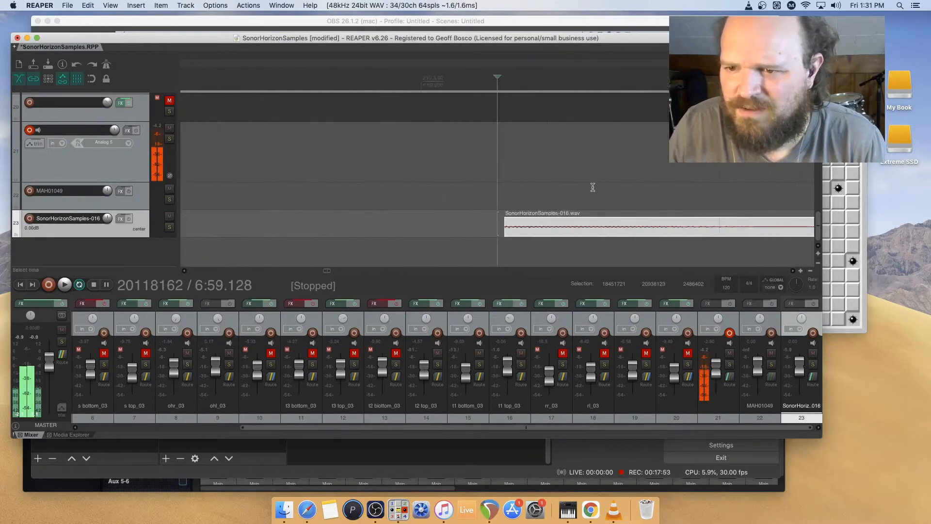
{"action": "left_click_drag", "start_coordinate": [621, 232], "coordinate": [615, 232]}
{"action": "left_click", "coordinate": [818, 253]}
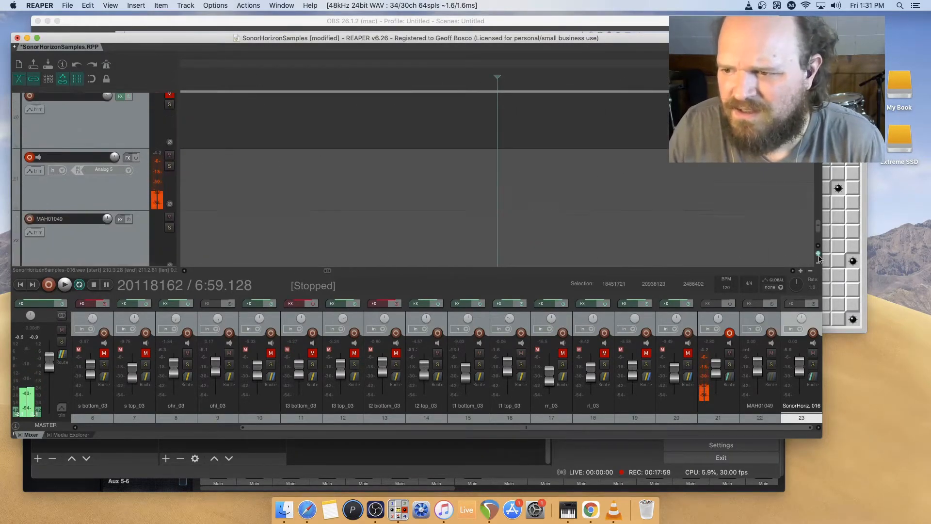
{"action": "left_click", "coordinate": [818, 253]}
{"action": "left_click_drag", "start_coordinate": [818, 229], "coordinate": [818, 247]}
{"action": "left_click", "coordinate": [818, 253]}
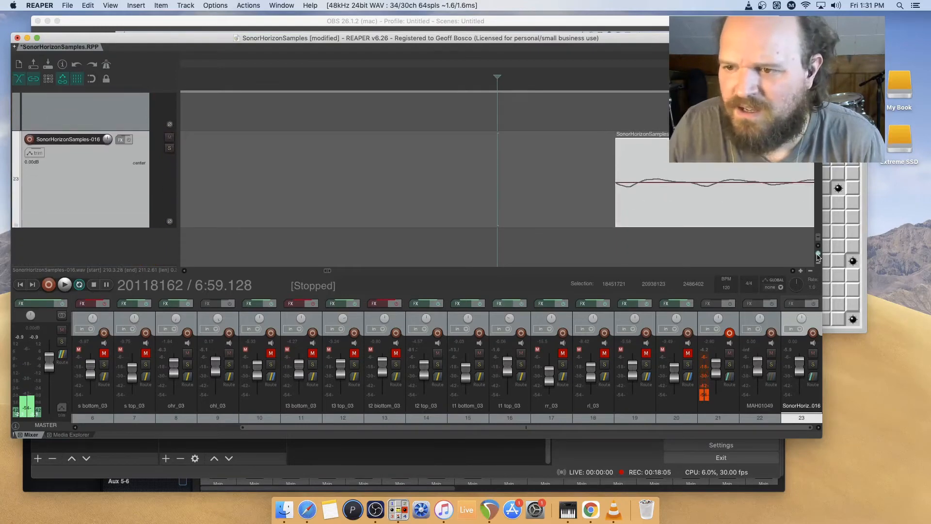
{"action": "left_click_drag", "start_coordinate": [616, 210], "coordinate": [568, 210]}
- Play back the adjusted slices and extend the ends of all slices after the large gap close to the following hits
{"action": "key", "text": "space"}
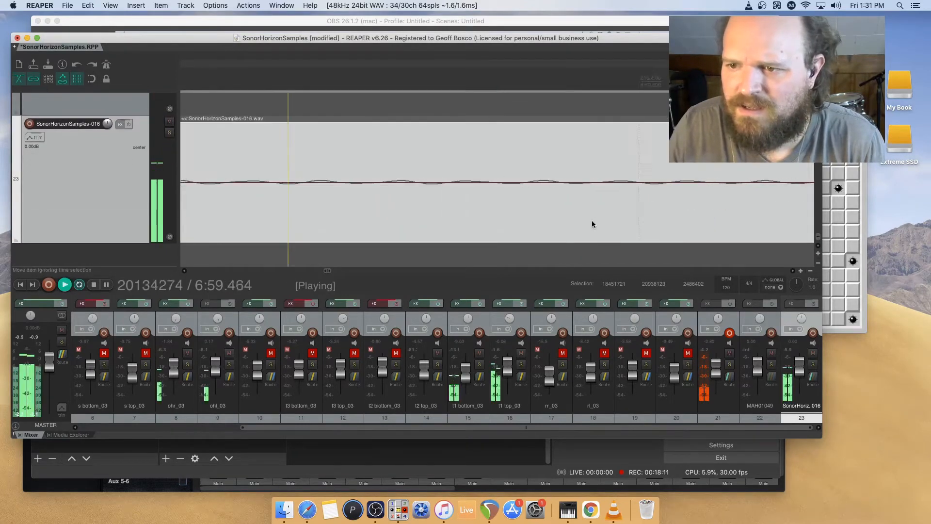
{"action": "scroll", "coordinate": [591, 221], "scroll_direction": "down", "scroll_amount": 10}
{"action": "scroll", "coordinate": [596, 225], "scroll_direction": "down", "scroll_amount": 3}
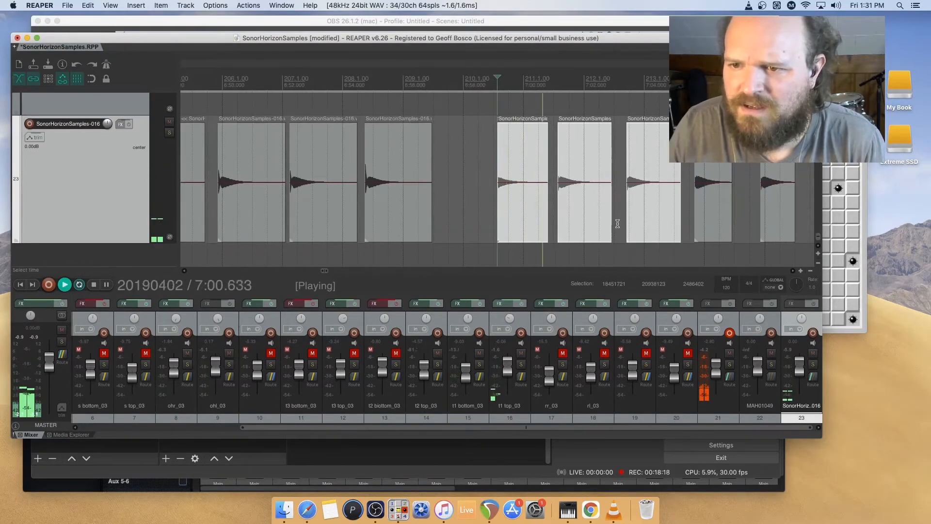
{"action": "key", "text": "space"}
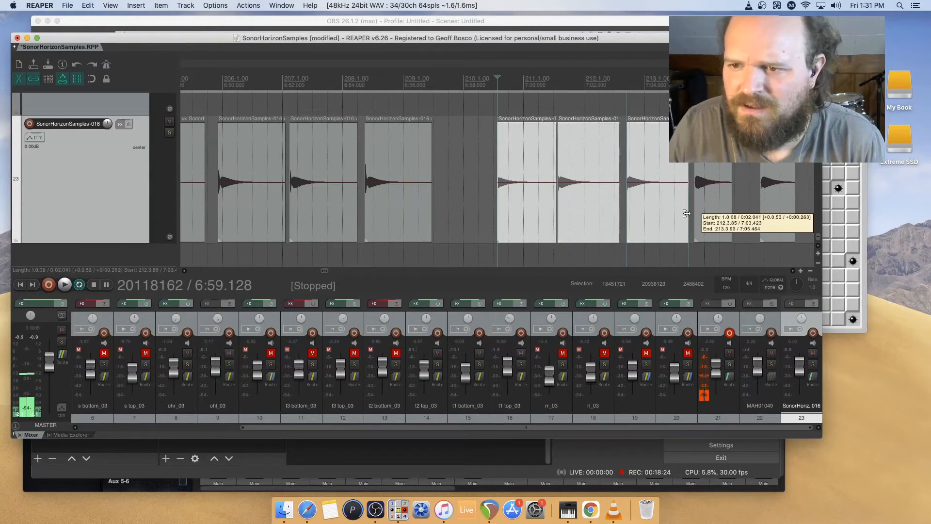
{"action": "scroll", "coordinate": [645, 218], "scroll_direction": "down", "scroll_amount": 4}
{"action": "left_click_drag", "start_coordinate": [618, 206], "coordinate": [601, 209]}
{"action": "left_click_drag", "start_coordinate": [722, 205], "coordinate": [734, 206]}
- Audition the last five slices of the split tom track
{"action": "left_click", "coordinate": [582, 83]}
{"action": "key", "text": "space"}
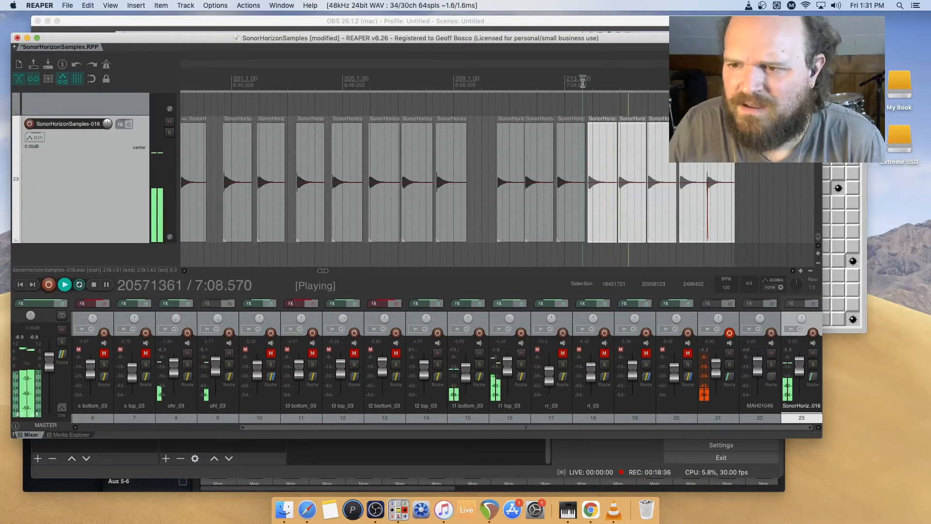
{"action": "scroll", "coordinate": [462, 213], "scroll_direction": "down", "scroll_amount": 5}
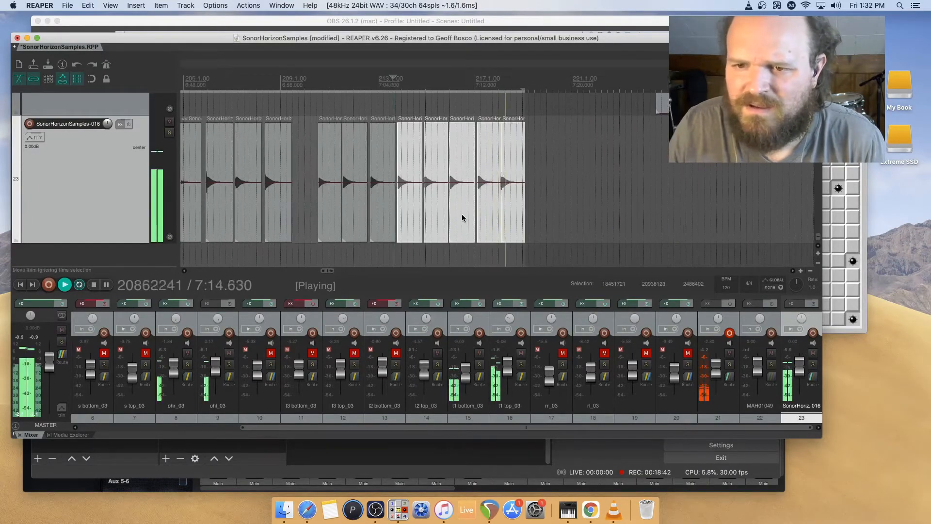
{"action": "key", "text": "space"}
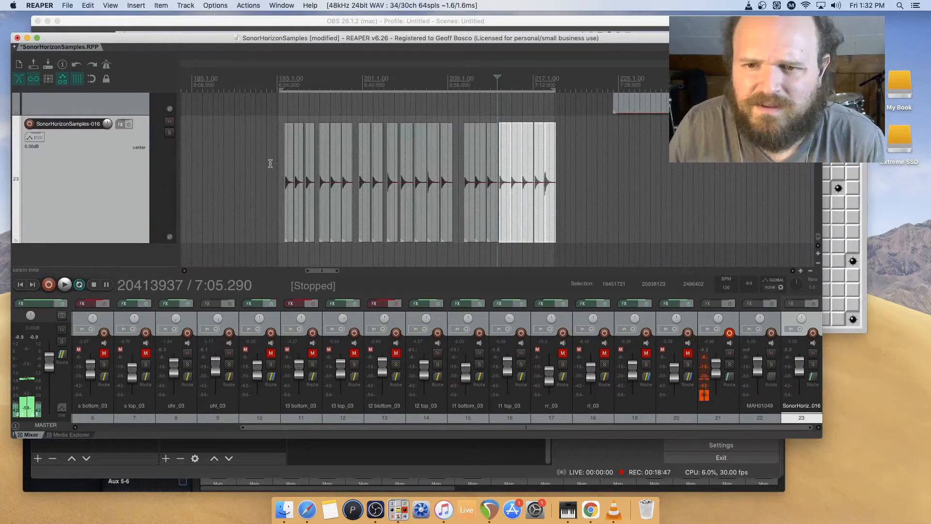
- Select all the tom slices and add them as media items to the Batch File/Item Converter
{"action": "left_click_drag", "start_coordinate": [265, 162], "coordinate": [628, 223]}
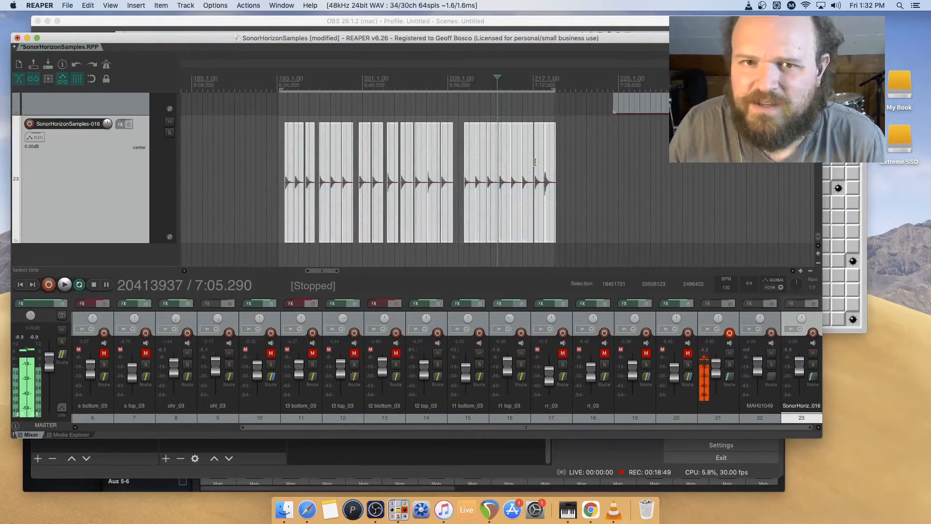
{"action": "left_click", "coordinate": [67, 5]}
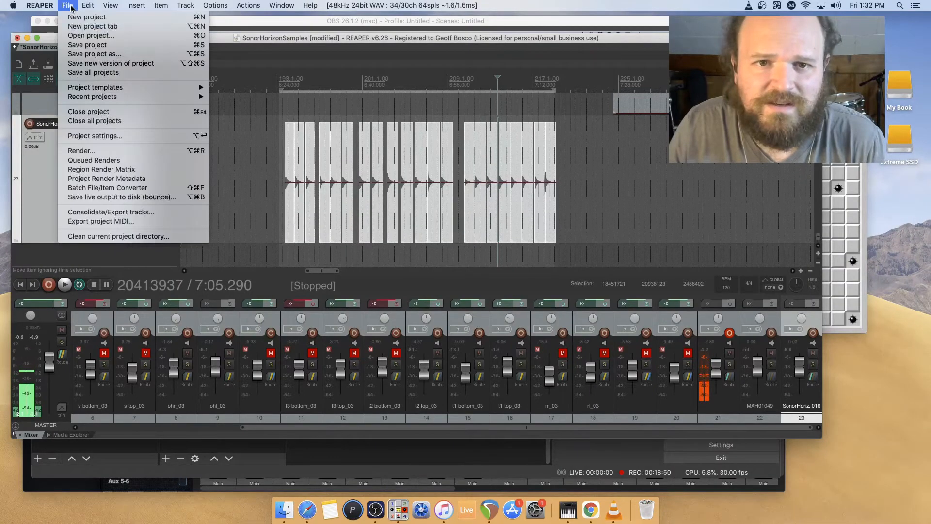
{"action": "left_click", "coordinate": [130, 188]}
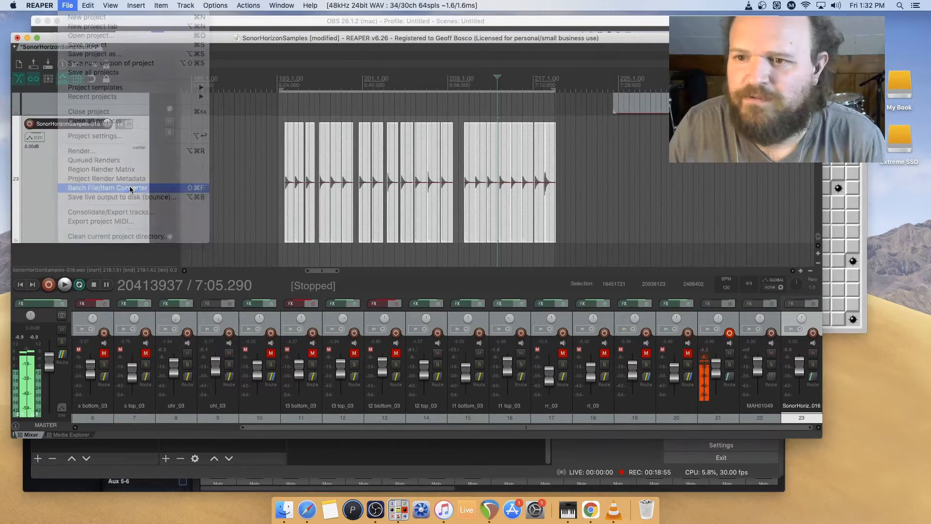
{"action": "left_click_drag", "start_coordinate": [153, 167], "coordinate": [183, 121]}
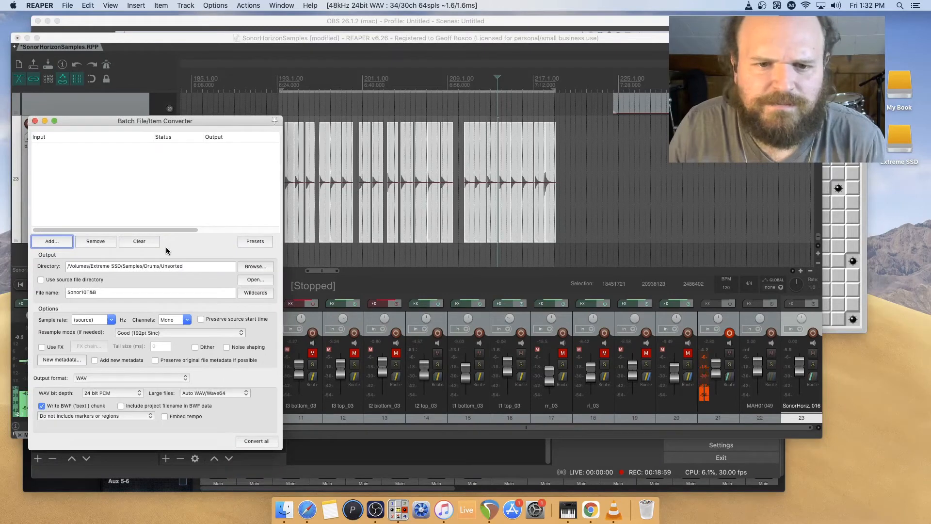
{"action": "left_click", "coordinate": [53, 242]}
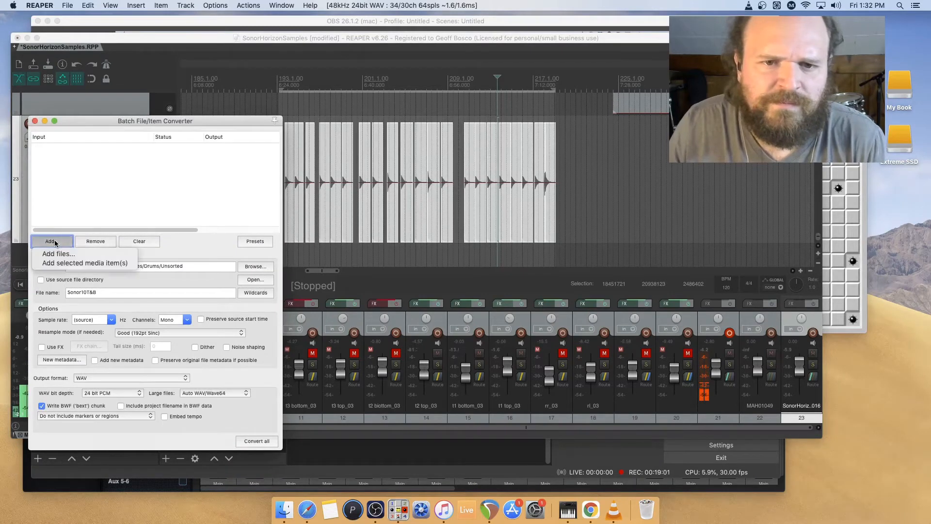
{"action": "left_click", "coordinate": [97, 263]}
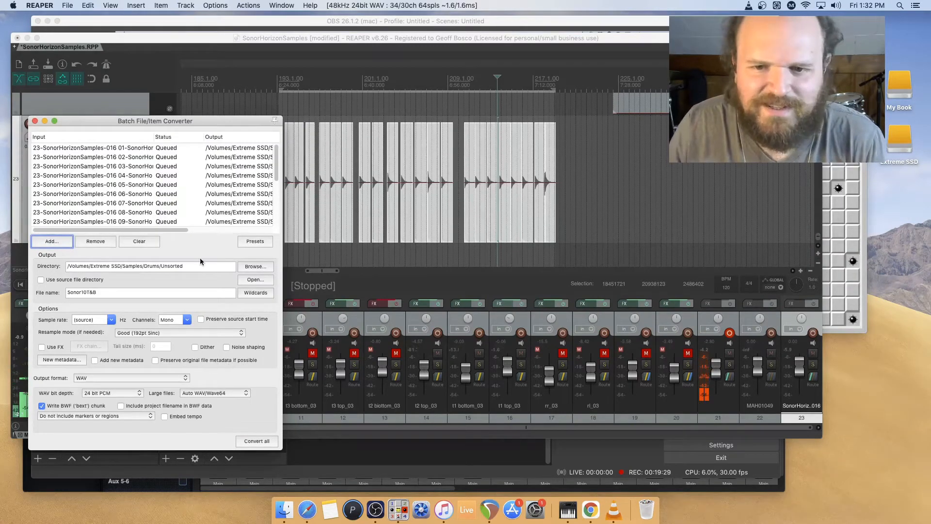
- Convert all queued slices to mono 24-bit WAV files named Sonor10T&B in the Samples/Drums/Unsorted folder and close the converter
{"action": "left_click", "coordinate": [256, 441]}
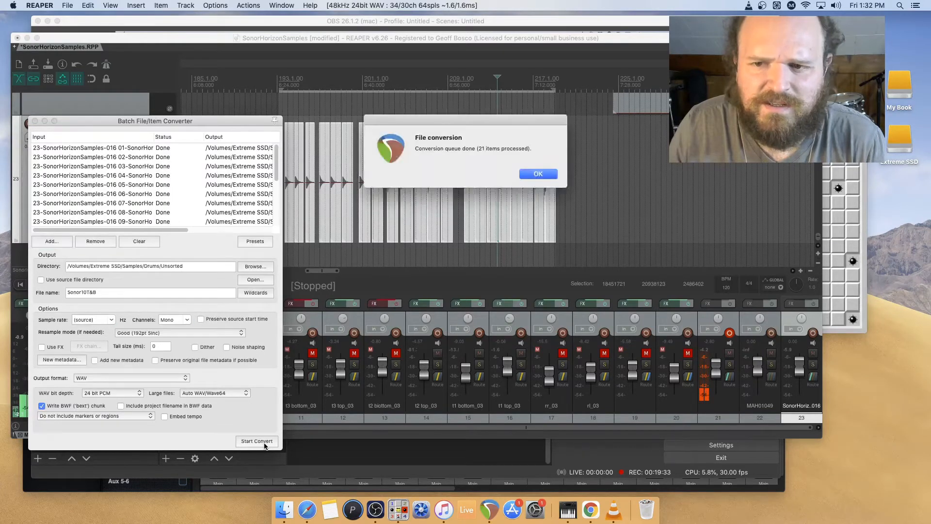
{"action": "left_click", "coordinate": [535, 175]}
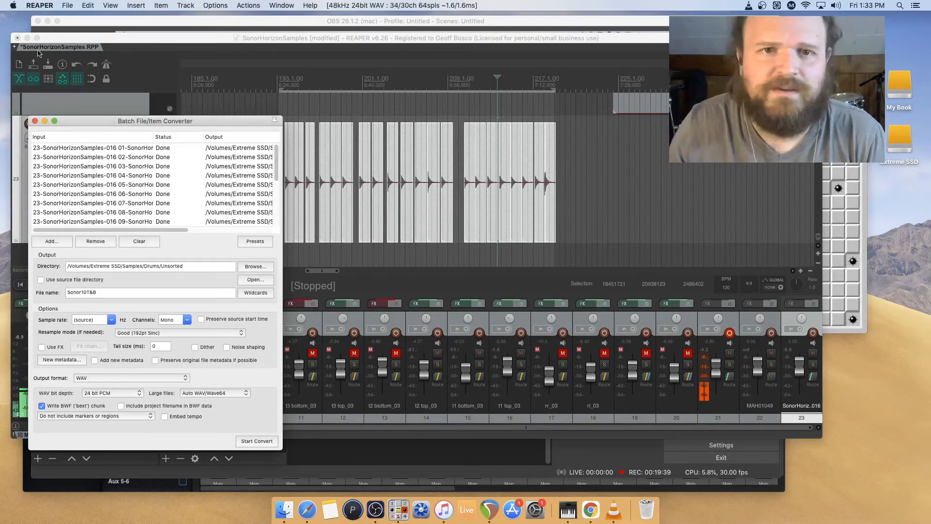
{"action": "left_click", "coordinate": [35, 121]}
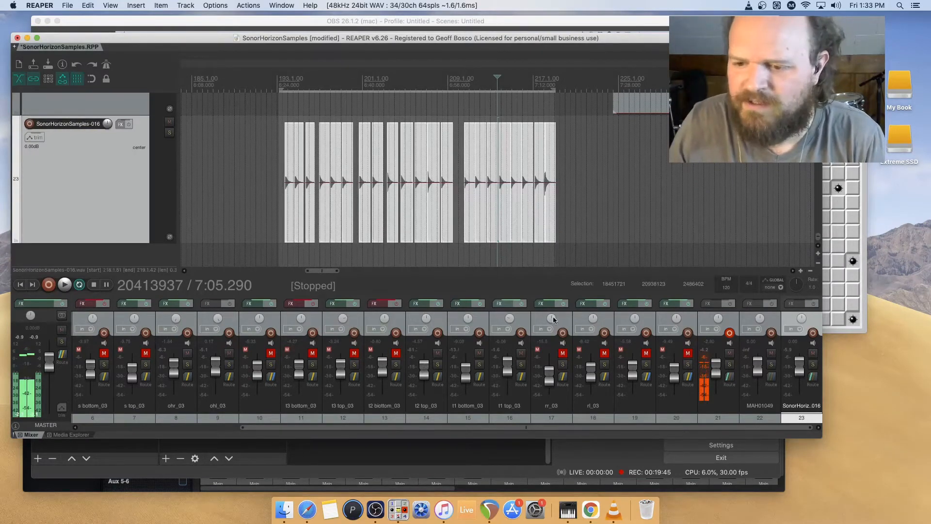
- Switch to Finder and launch Trigger Instrument Editor from the Applications folder
{"action": "left_click", "coordinate": [284, 510]}
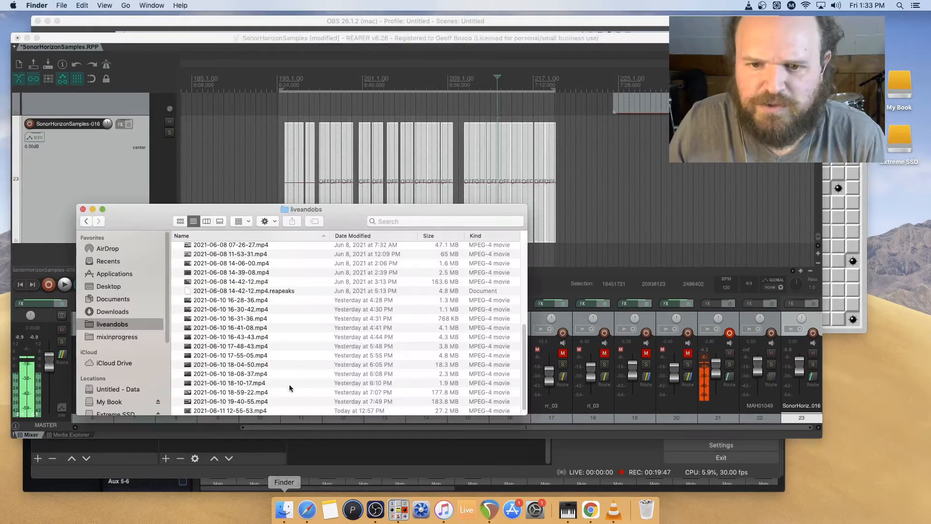
{"action": "key", "text": "super+shift+a"}
{"action": "double_click", "coordinate": [236, 374]}
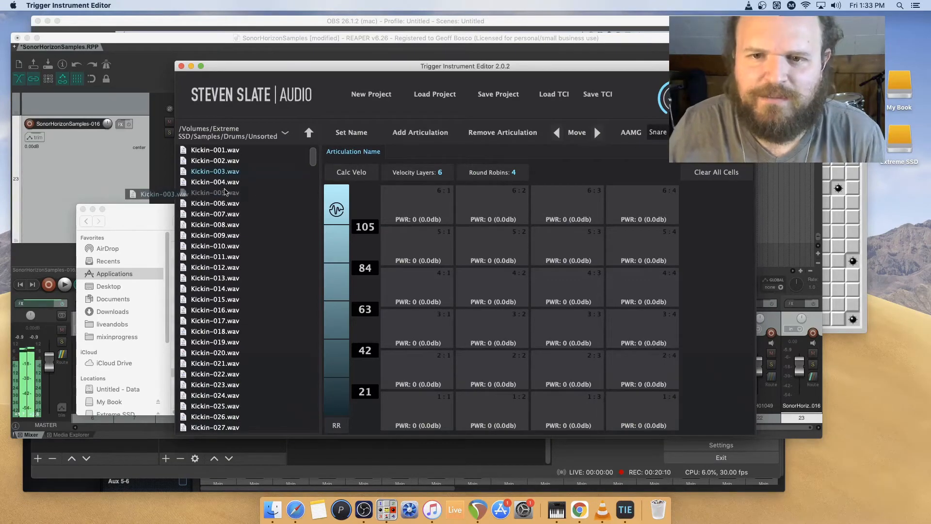
- Try filling the articulation cells with kick samples starting from Kickin-003, and clear all cells
{"action": "left_click_drag", "start_coordinate": [228, 176], "coordinate": [417, 289]}
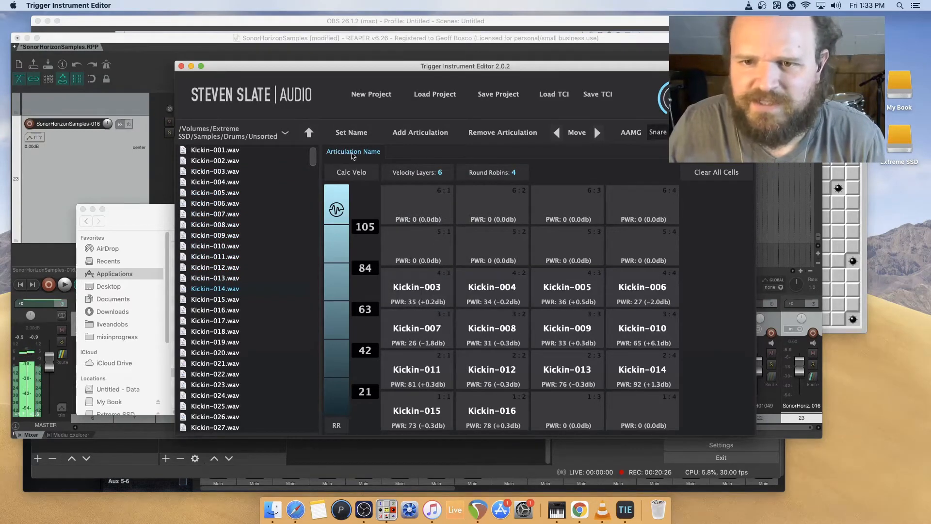
{"action": "left_click", "coordinate": [716, 172]}
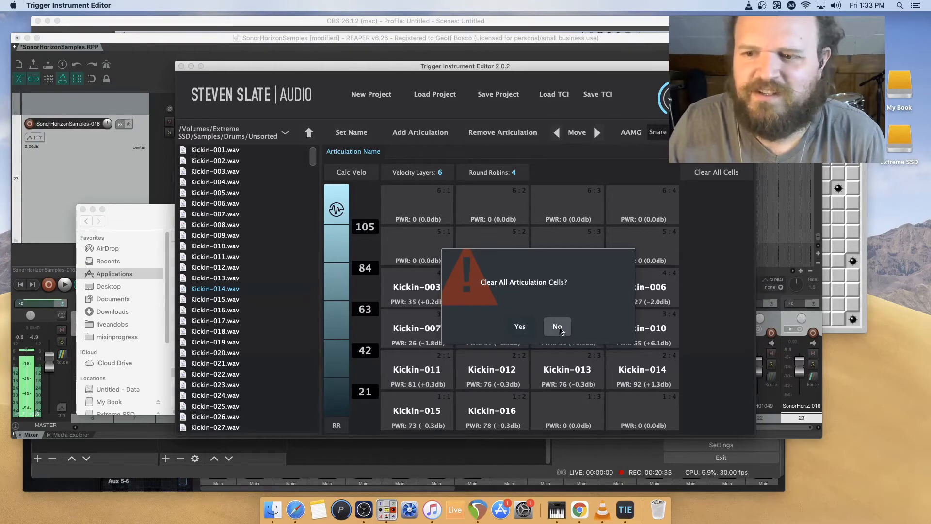
{"action": "left_click", "coordinate": [557, 326]}
- Set the articulation grid to 3 velocity layers and 3 round robins
{"action": "left_click", "coordinate": [427, 172]}
{"action": "type", "text": "3"}
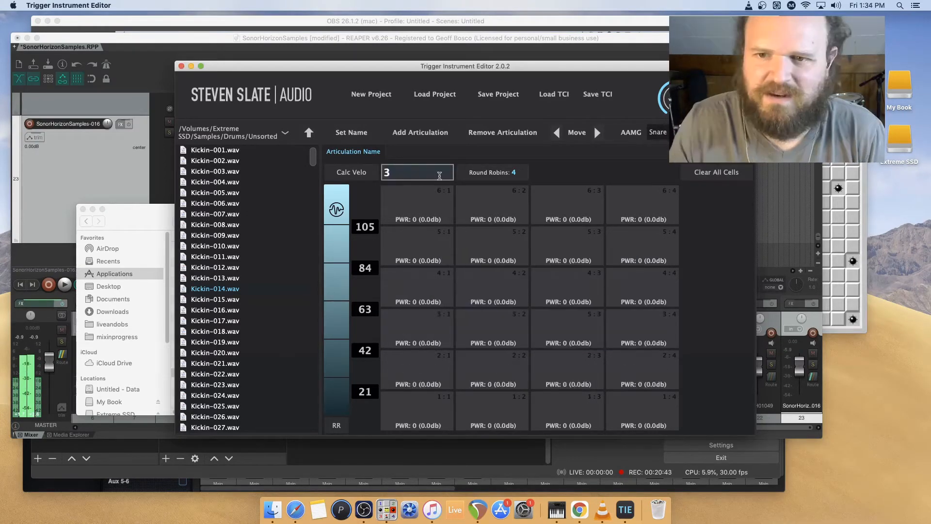
{"action": "key", "text": "Return"}
{"action": "left_click", "coordinate": [492, 172]}
{"action": "type", "text": "3"}
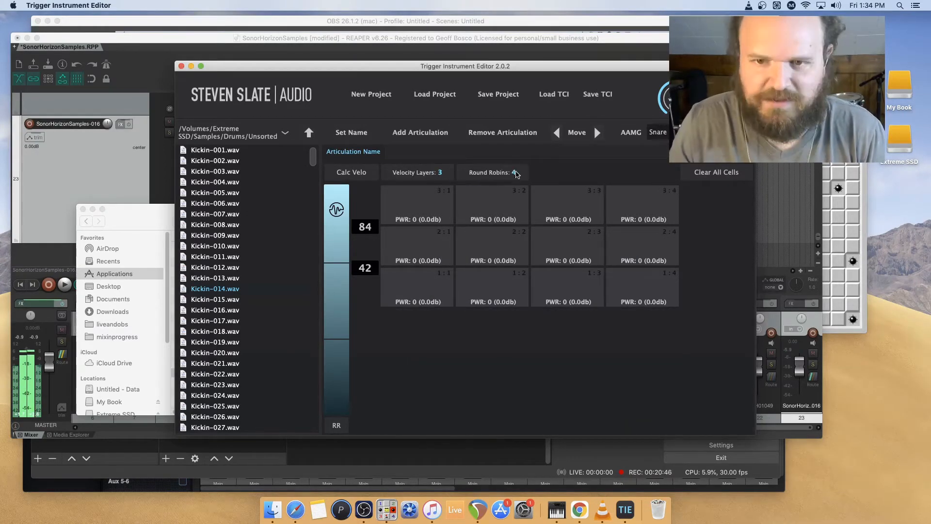
{"action": "key", "text": "Return"}
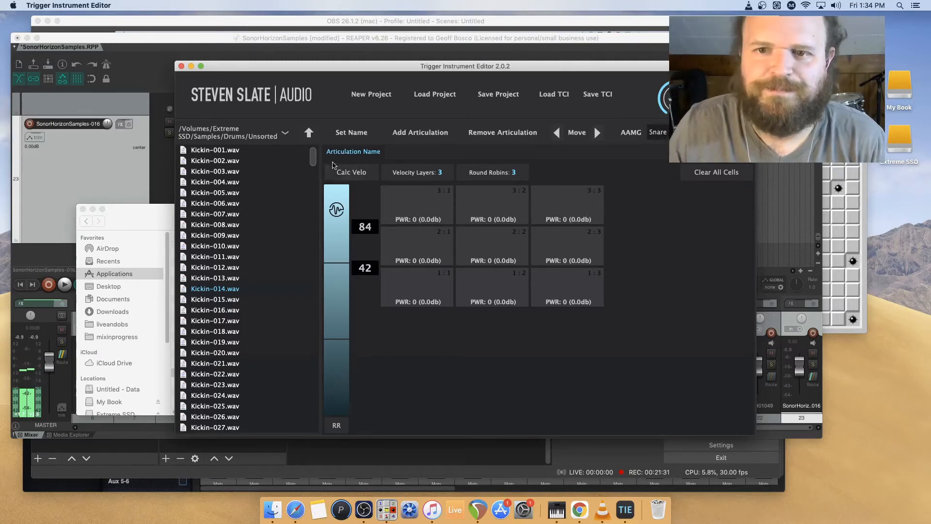
- Fill the lowest velocity layer with Sonor10T&B-016 and Sonor10T&B-017, replacing Sonor10T&B-015 in its first cell with Sonor10T&B-018
{"action": "left_click_drag", "start_coordinate": [313, 162], "coordinate": [313, 267]}
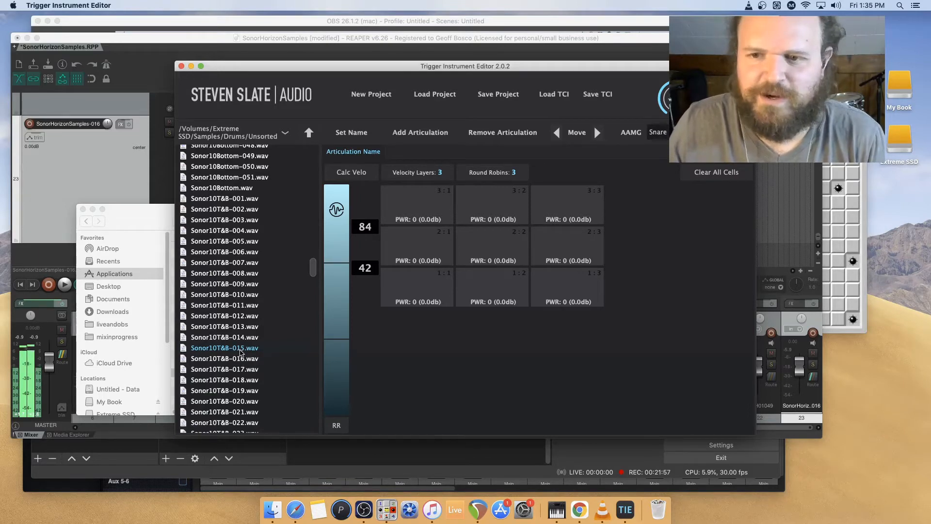
{"action": "left_click_drag", "start_coordinate": [241, 352], "coordinate": [433, 298]}
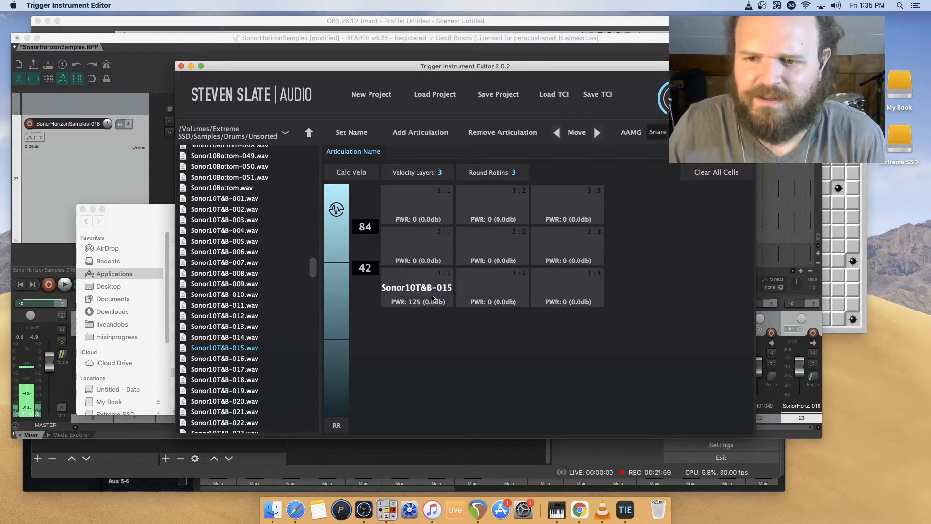
{"action": "left_click_drag", "start_coordinate": [224, 358], "coordinate": [500, 290]}
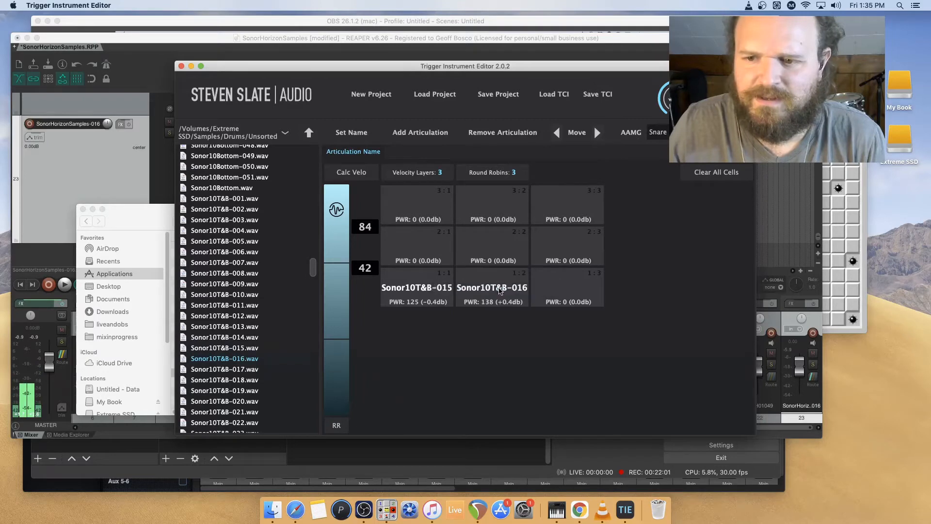
{"action": "left_click_drag", "start_coordinate": [227, 370], "coordinate": [570, 293]}
{"action": "left_click_drag", "start_coordinate": [513, 291], "coordinate": [512, 290]}
{"action": "right_click", "coordinate": [428, 298]}
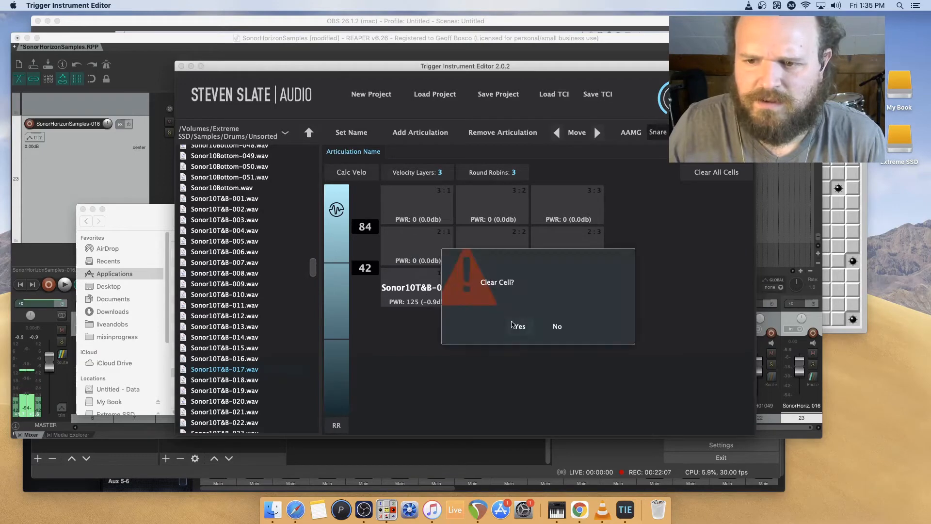
{"action": "left_click", "coordinate": [513, 324]}
{"action": "left_click_drag", "start_coordinate": [260, 381], "coordinate": [417, 291]}
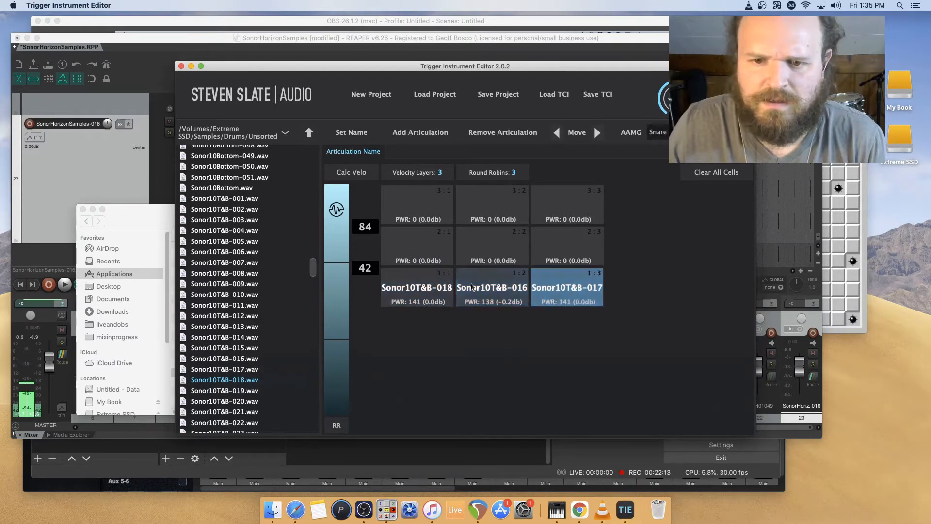
- Fill the highest velocity layer with Sonor10T&B-001, -002 and -004, and place Sonor10T&B-003 in the middle layer's first cell
{"action": "left_click_drag", "start_coordinate": [248, 201], "coordinate": [417, 203]}
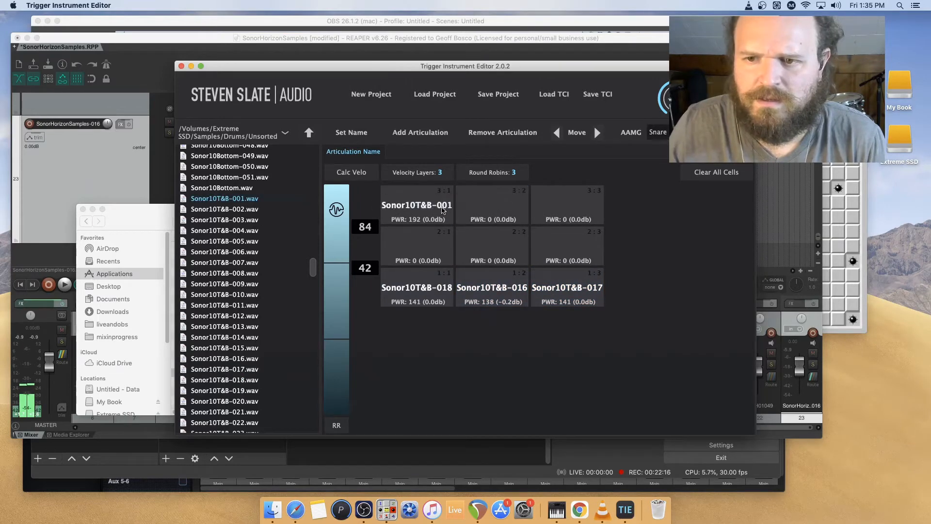
{"action": "left_click_drag", "start_coordinate": [231, 210], "coordinate": [479, 217]}
{"action": "left_click_drag", "start_coordinate": [228, 220], "coordinate": [417, 247]}
{"action": "left_click_drag", "start_coordinate": [246, 230], "coordinate": [568, 206]}
- Try Sonor10T&B-005, -007 and -009 in turn in the middle layer's second cell, clearing the cell each time
{"action": "left_click_drag", "start_coordinate": [230, 241], "coordinate": [487, 250]}
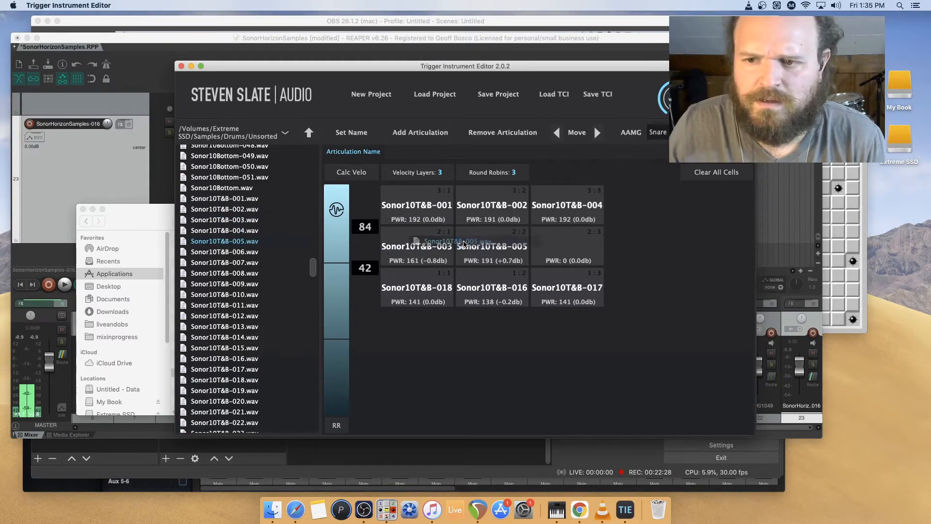
{"action": "right_click", "coordinate": [486, 252]}
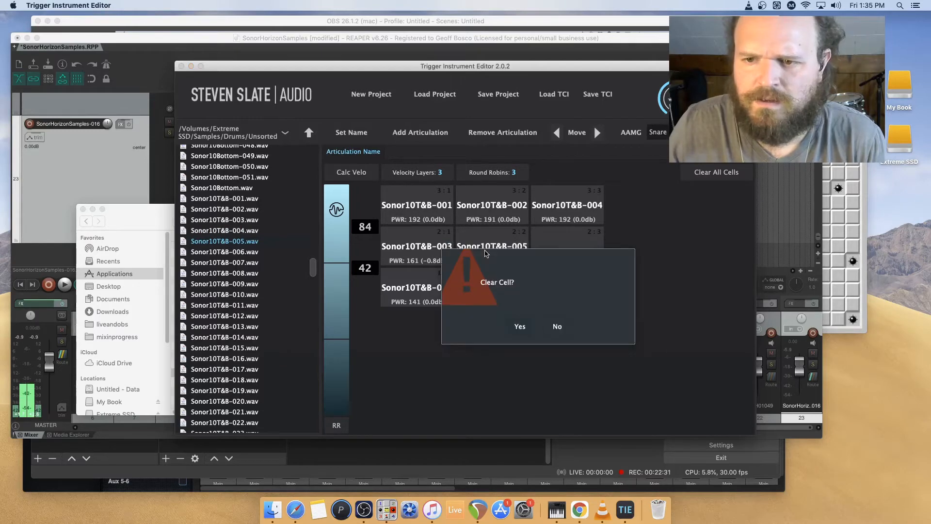
{"action": "left_click", "coordinate": [519, 326]}
{"action": "left_click_drag", "start_coordinate": [242, 261], "coordinate": [493, 253]}
{"action": "right_click", "coordinate": [494, 257]}
{"action": "left_click", "coordinate": [519, 326]}
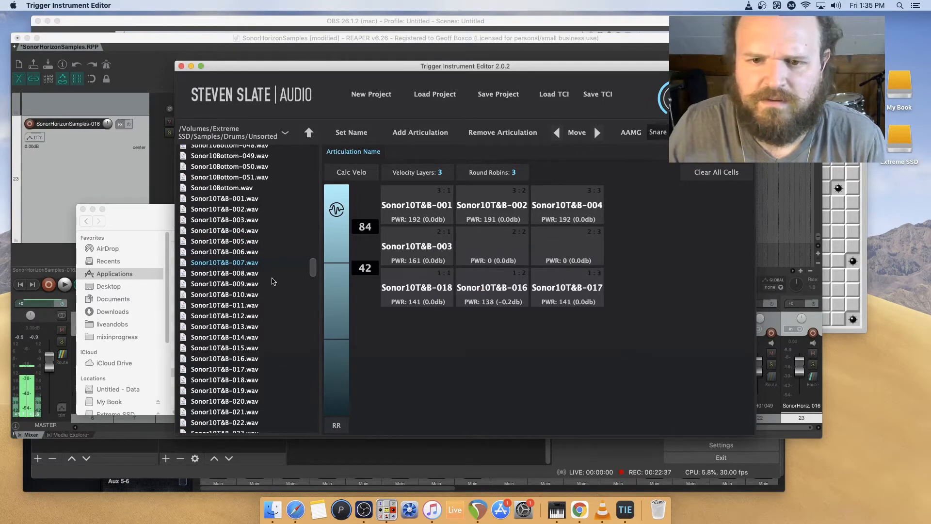
{"action": "left_click_drag", "start_coordinate": [241, 289], "coordinate": [492, 252]}
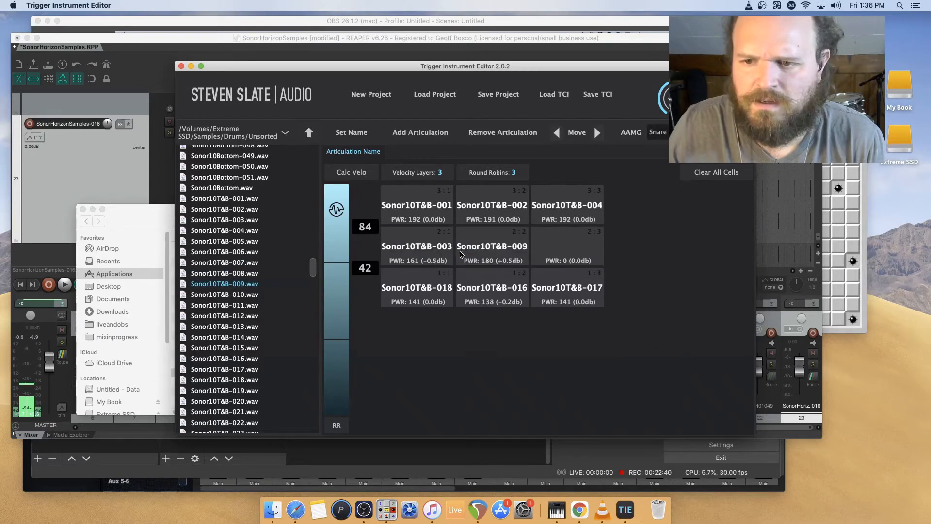
{"action": "right_click", "coordinate": [484, 251]}
{"action": "left_click", "coordinate": [519, 326]}
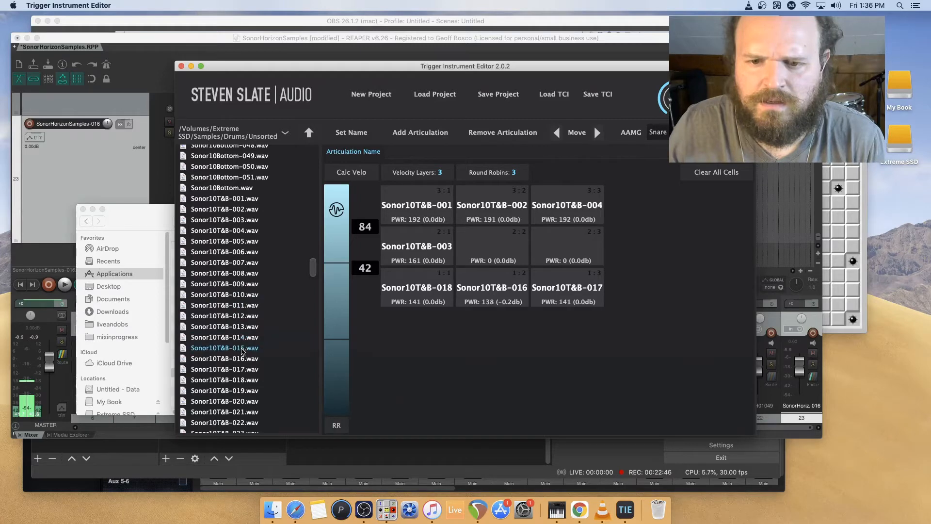
- Try adding Sonor10T&B-016 to the lowest layer's first cell and Sonor10T&B-031 to the middle layer's second cell
{"action": "left_click_drag", "start_coordinate": [242, 358], "coordinate": [426, 277]}
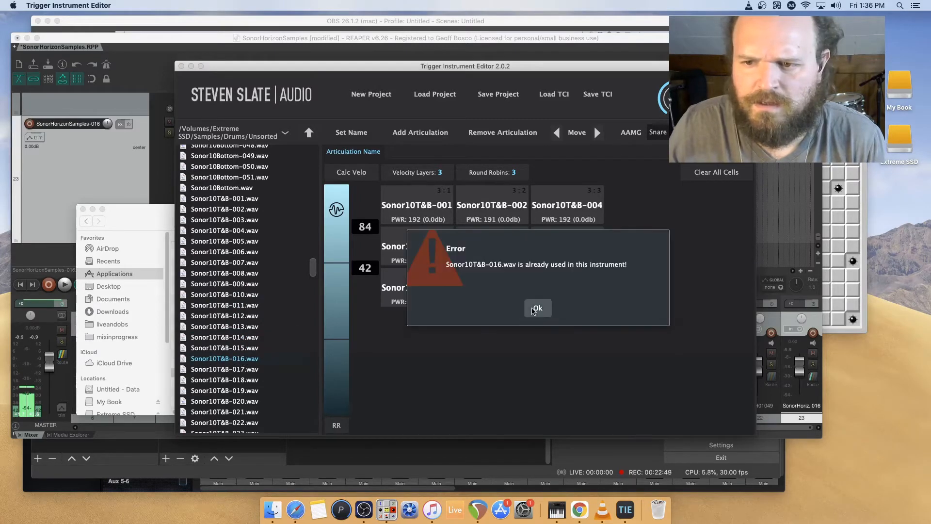
{"action": "left_click", "coordinate": [535, 308]}
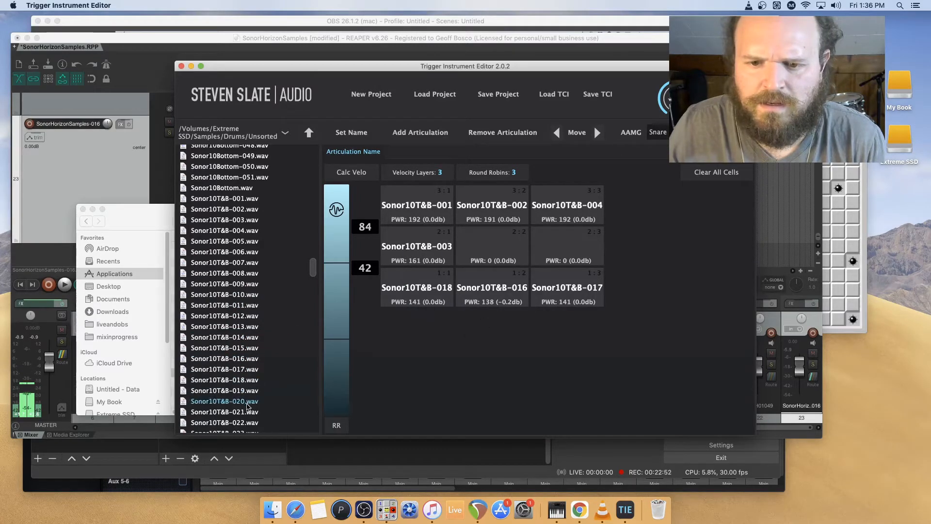
{"action": "scroll", "coordinate": [247, 396], "scroll_direction": "down", "scroll_amount": 1}
{"action": "scroll", "coordinate": [246, 395], "scroll_direction": "down", "scroll_amount": 8}
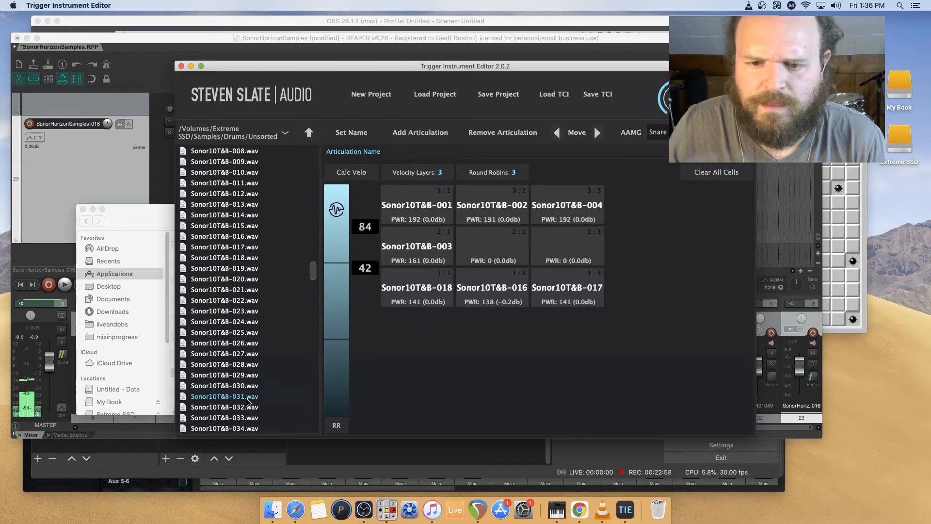
{"action": "left_click_drag", "start_coordinate": [243, 396], "coordinate": [488, 250]}
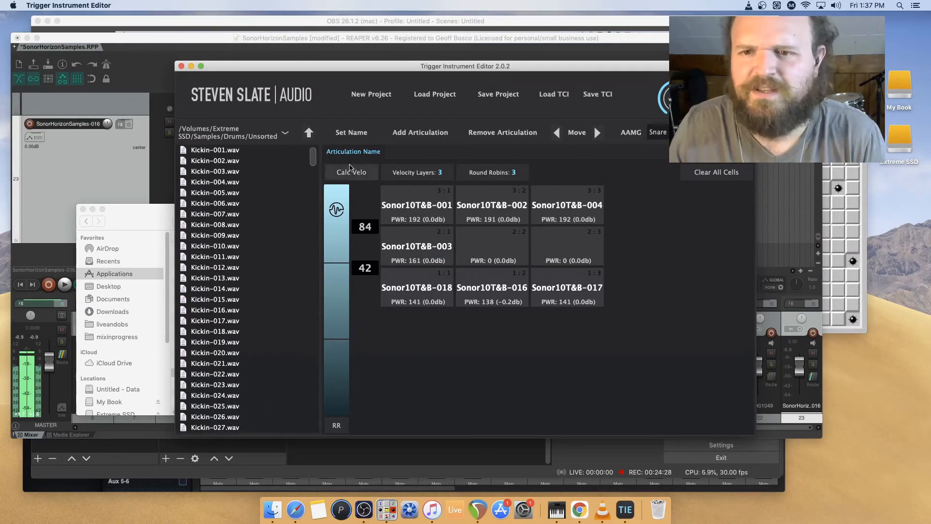
- Calculate the velocity split points from the loaded samples and audition the three layers at different velocities
{"action": "left_click", "coordinate": [360, 178]}
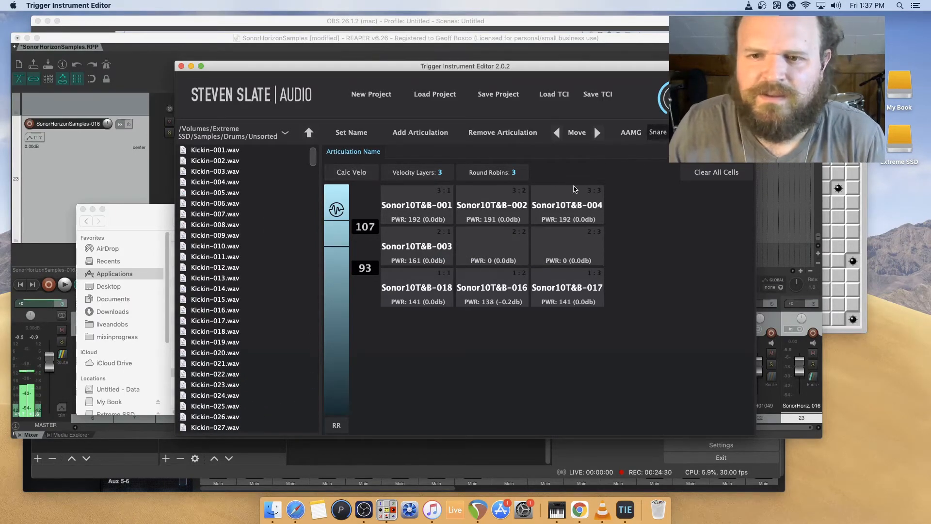
{"action": "left_click", "coordinate": [341, 208]}
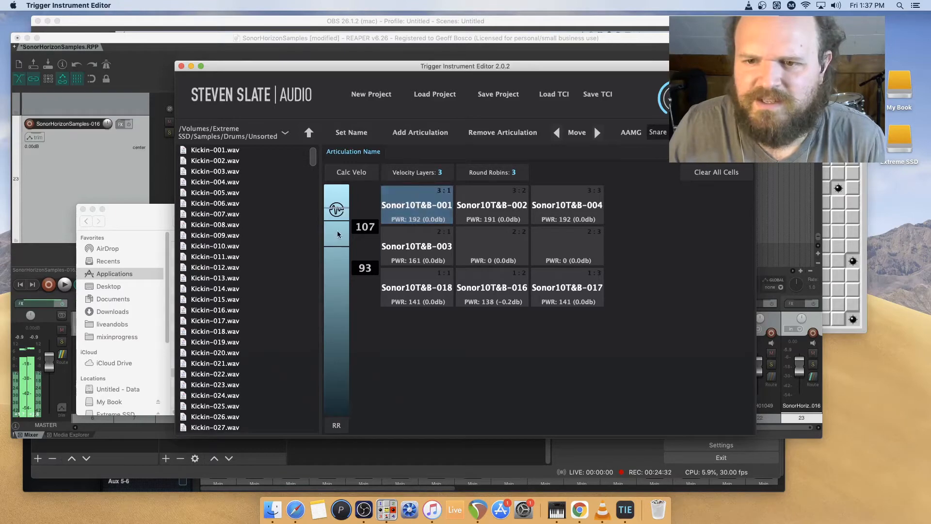
{"action": "left_click", "coordinate": [339, 232]}
{"action": "left_click", "coordinate": [339, 253]}
{"action": "left_click", "coordinate": [339, 257]}
{"action": "left_click", "coordinate": [339, 237]}
{"action": "left_click", "coordinate": [338, 209]}
{"action": "left_click", "coordinate": [342, 232]}
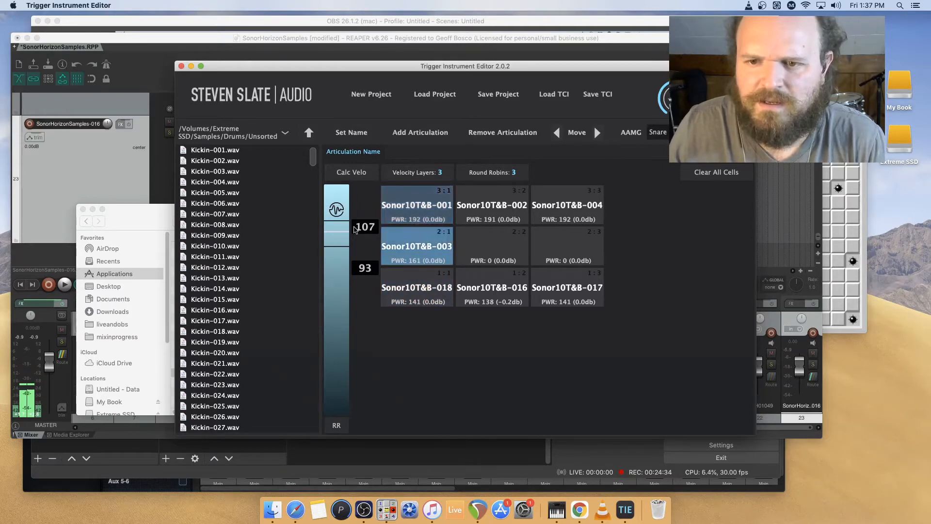
{"action": "left_click", "coordinate": [333, 208]}
{"action": "left_click", "coordinate": [336, 238]}
{"action": "left_click", "coordinate": [337, 272]}
{"action": "left_click", "coordinate": [337, 273]}
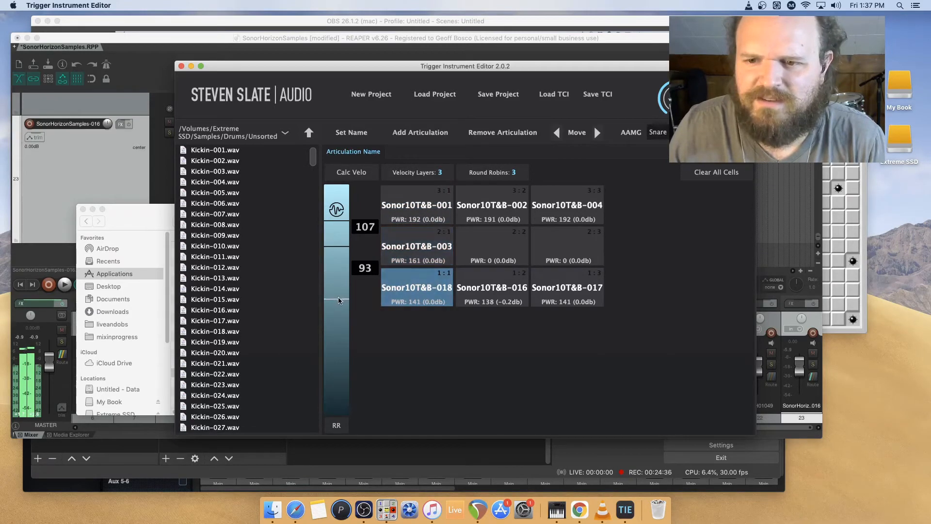
{"action": "left_click", "coordinate": [337, 274]}
{"action": "left_click", "coordinate": [337, 235]}
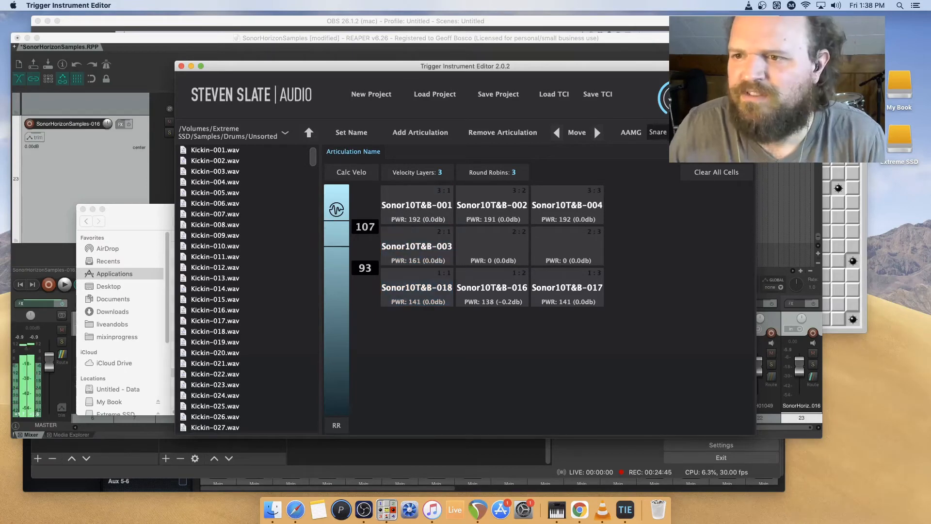
- Set the instrument's AAMG type to Tom Dir
{"action": "left_click", "coordinate": [658, 132]}
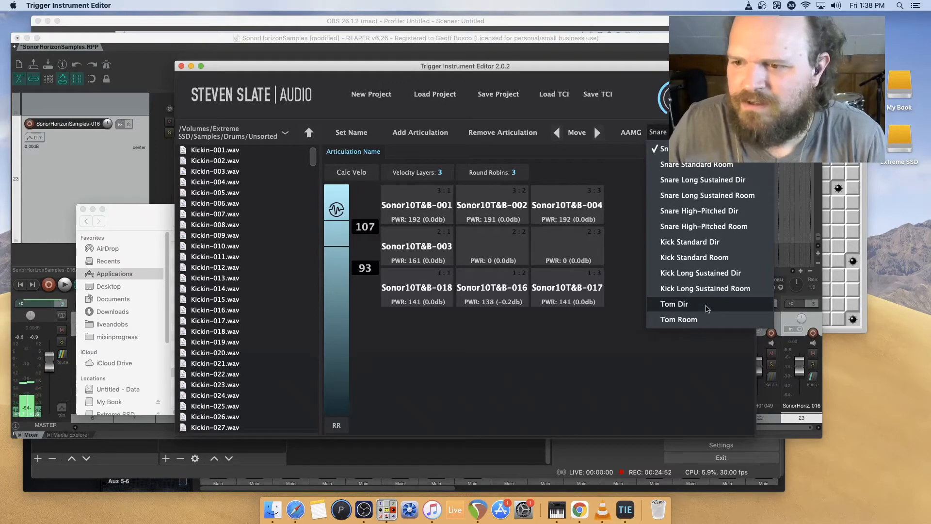
{"action": "left_click", "coordinate": [707, 306]}
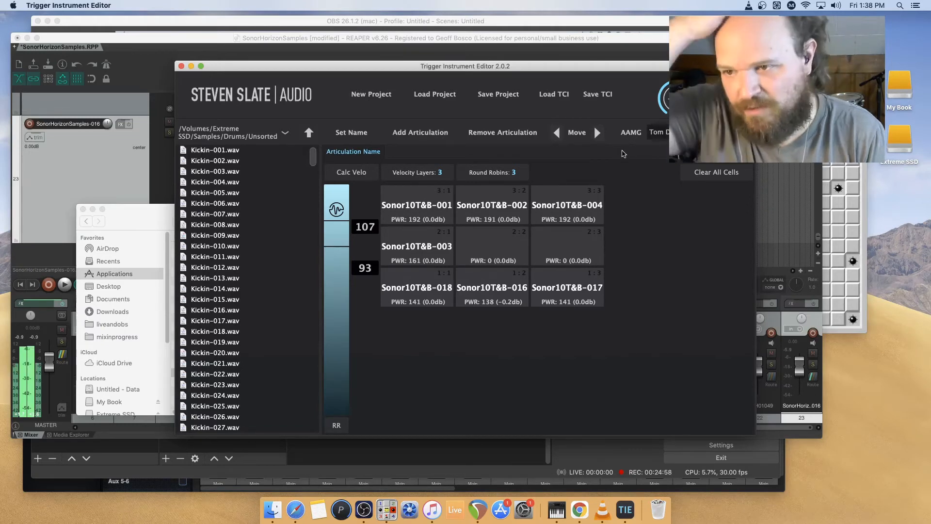
{"action": "left_click", "coordinate": [659, 133]}
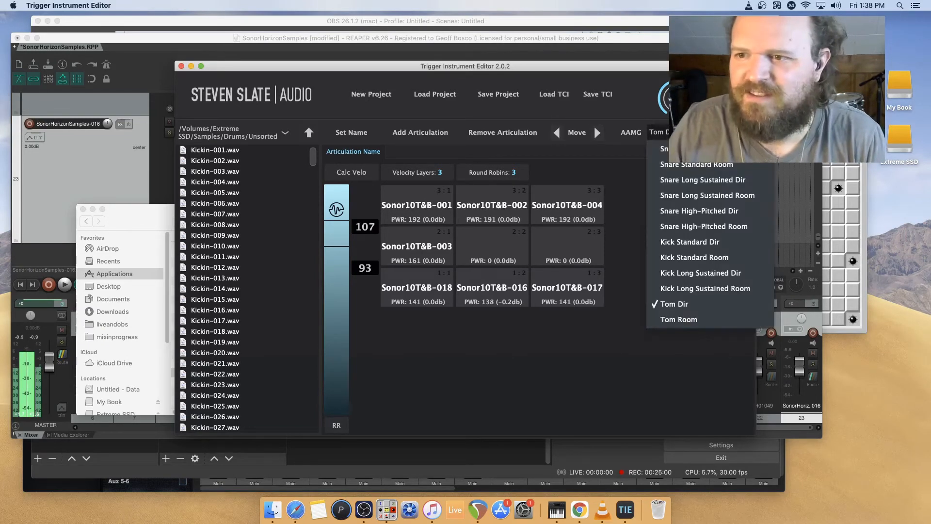
{"action": "left_click", "coordinate": [655, 304]}
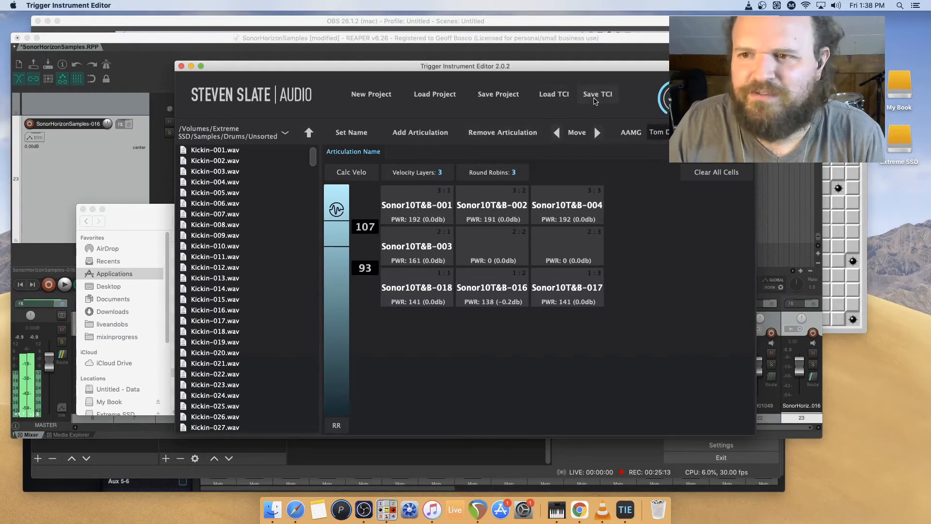
- Save the instrument as a TCI file named T&bMixNew1 in the Sonor10 folder
{"action": "left_click", "coordinate": [594, 97]}
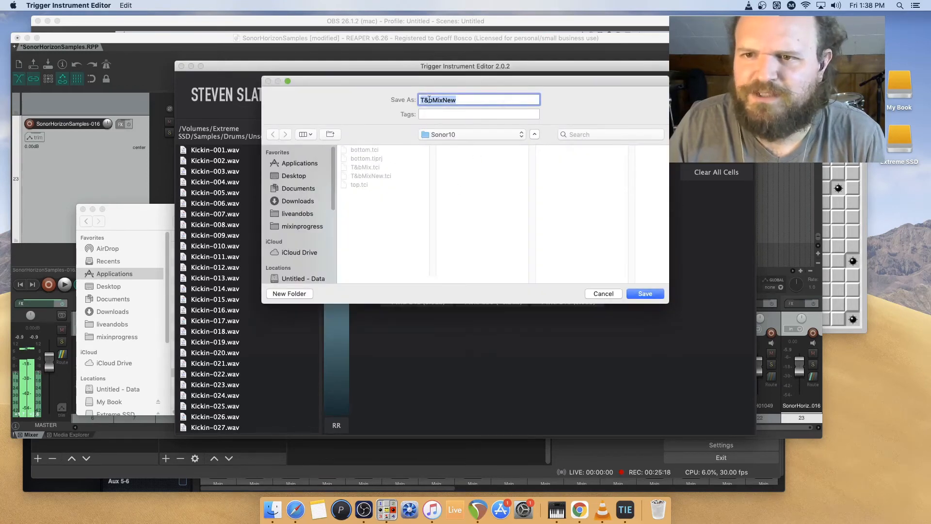
{"action": "left_click", "coordinate": [460, 135]}
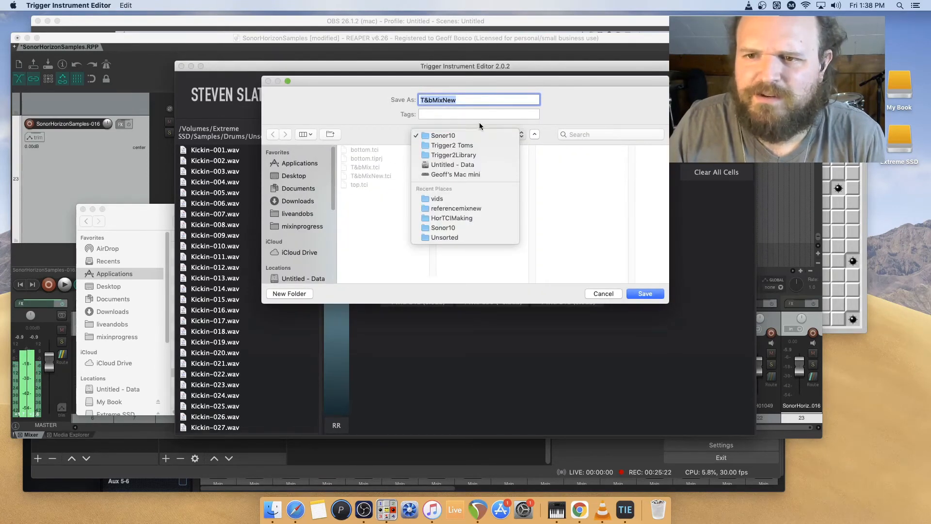
{"action": "left_click", "coordinate": [478, 121]}
{"action": "left_click", "coordinate": [463, 99]}
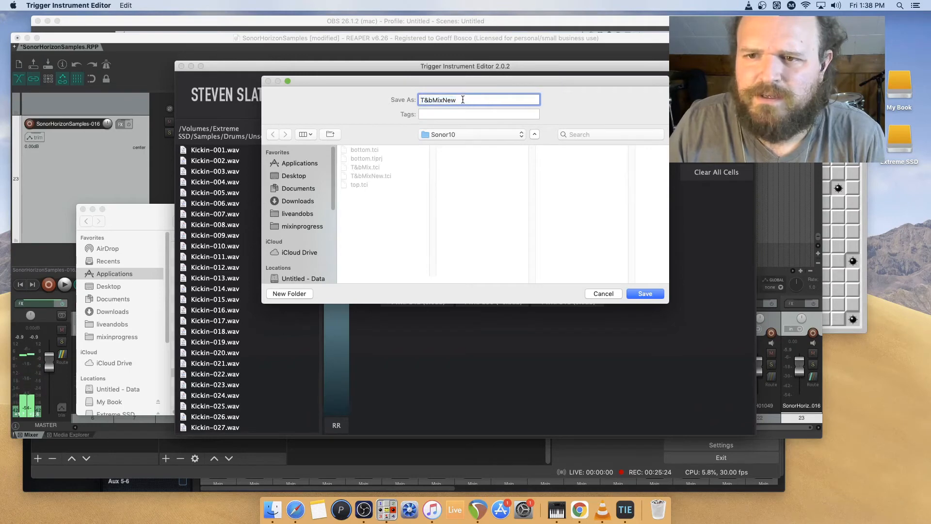
{"action": "left_click", "coordinate": [457, 98]}
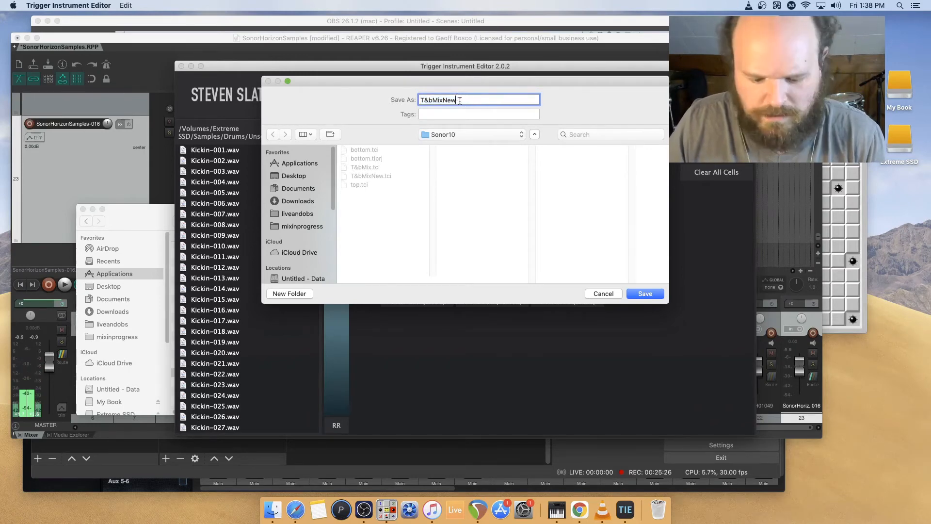
{"action": "type", "text": "1"}
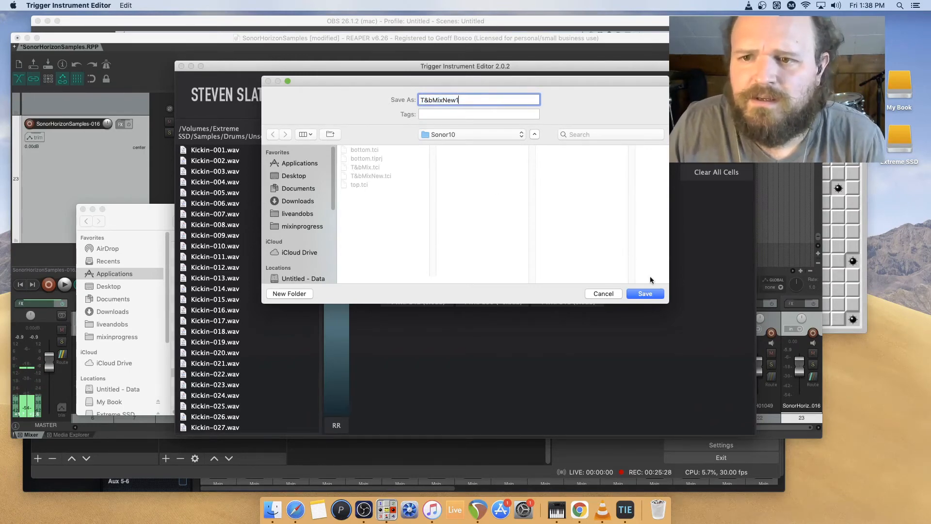
{"action": "left_click", "coordinate": [653, 295]}
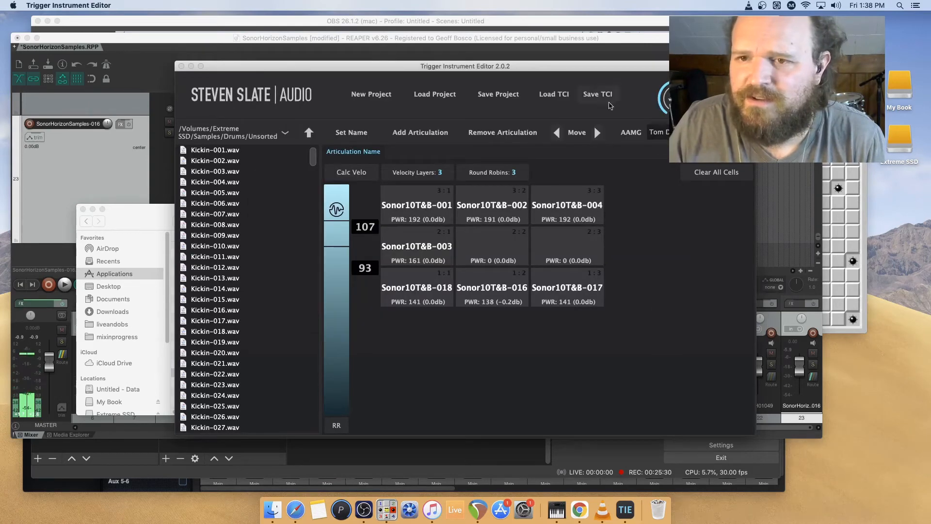
- Close Trigger Instrument Editor and the Finder Applications window
{"action": "left_click", "coordinate": [180, 67]}
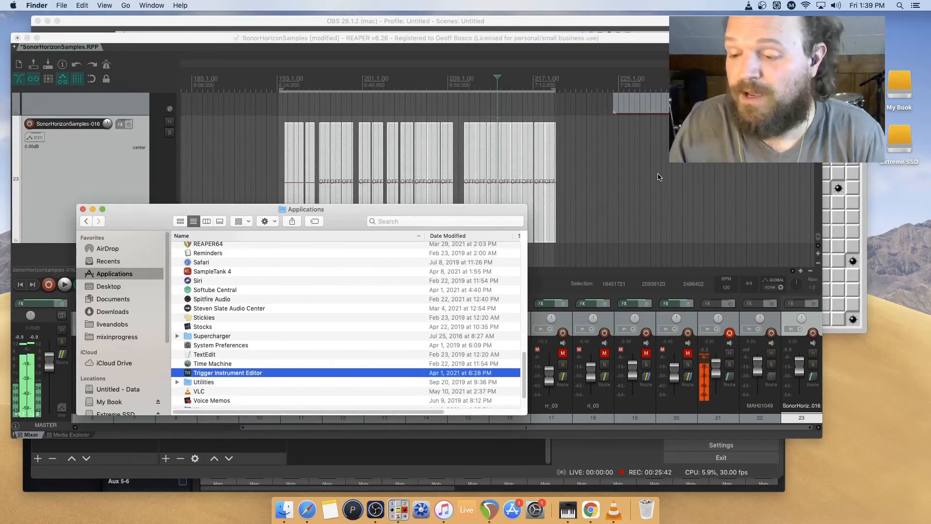
{"action": "left_click", "coordinate": [83, 209]}
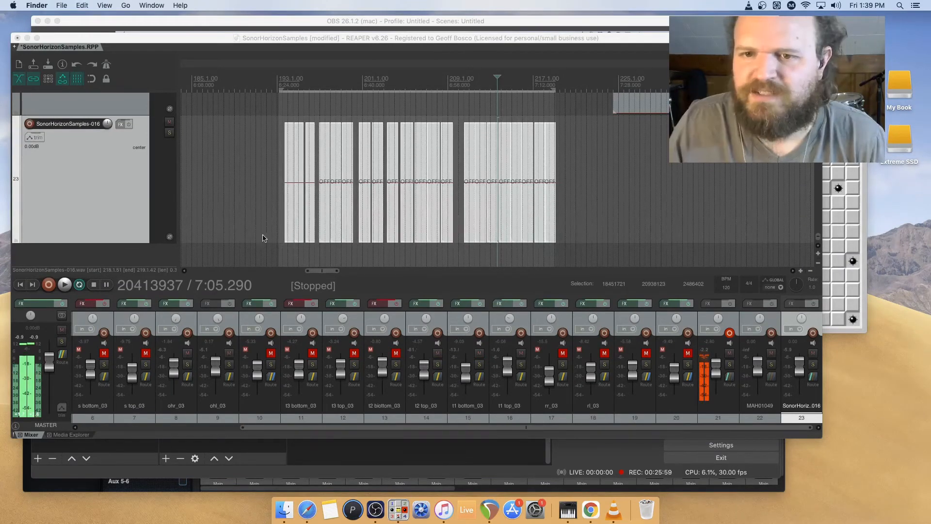
- Switch to REAPER, show the whole drum recording from the first tracks, and place the edit cursor at about 16:24
{"action": "left_click_drag", "start_coordinate": [314, 428], "coordinate": [121, 430]}
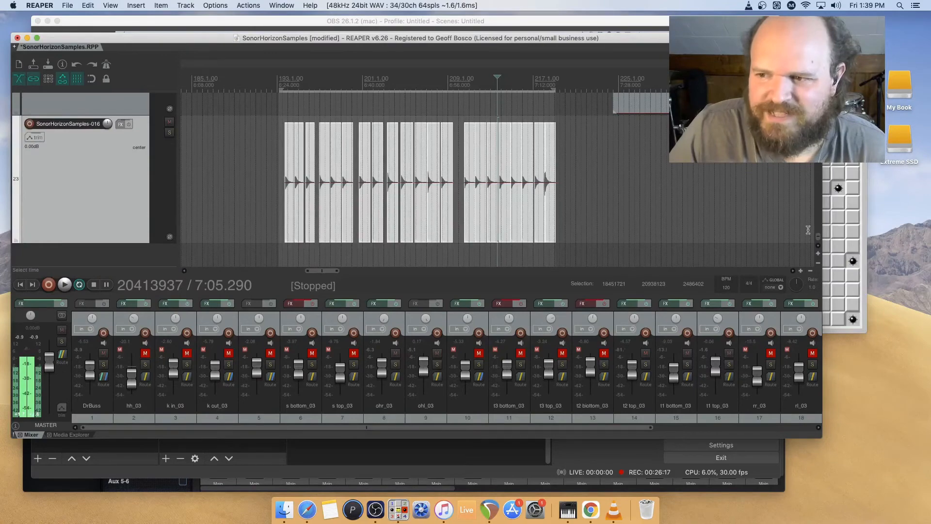
{"action": "left_click_drag", "start_coordinate": [820, 240], "coordinate": [819, 151]}
{"action": "scroll", "coordinate": [665, 208], "scroll_direction": "down", "scroll_amount": 10}
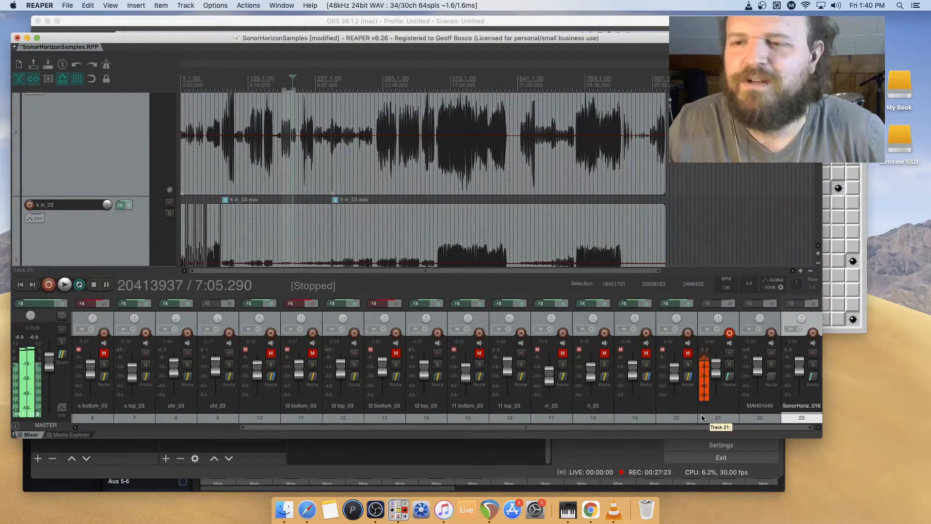
{"action": "left_click", "coordinate": [439, 83]}
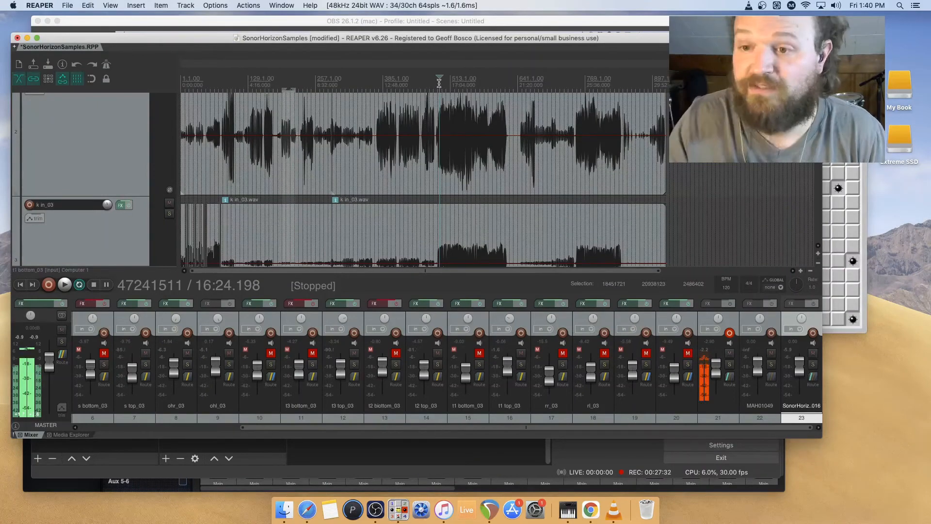
- Play the drum mix from about 16:24, clear the s top_03 peak reading, and check the levels across all channels
{"action": "scroll", "coordinate": [402, 431], "scroll_direction": "left", "scroll_amount": 2}
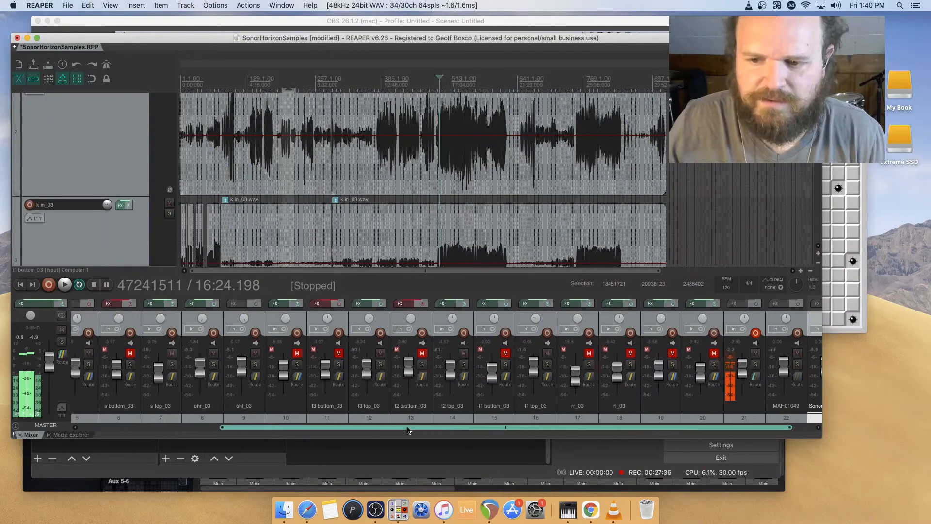
{"action": "scroll", "coordinate": [402, 431], "scroll_direction": "left", "scroll_amount": 4}
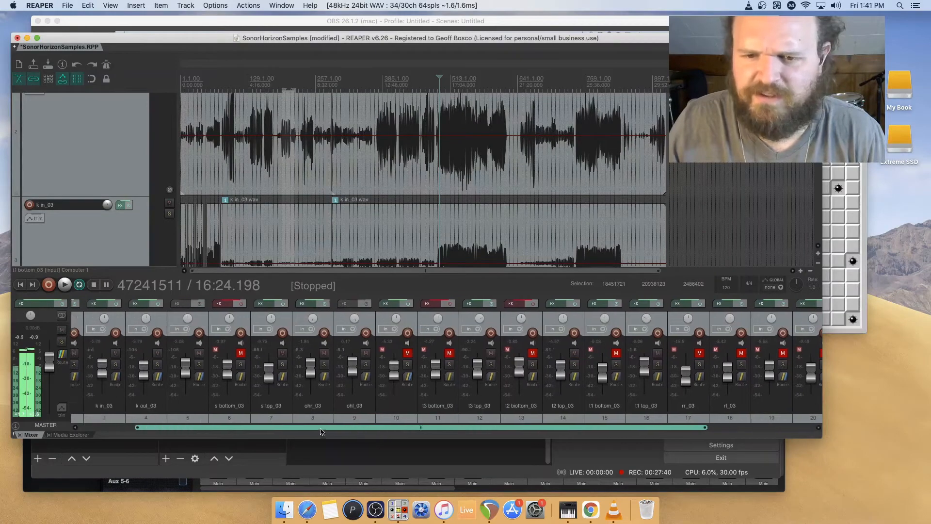
{"action": "key", "text": "space"}
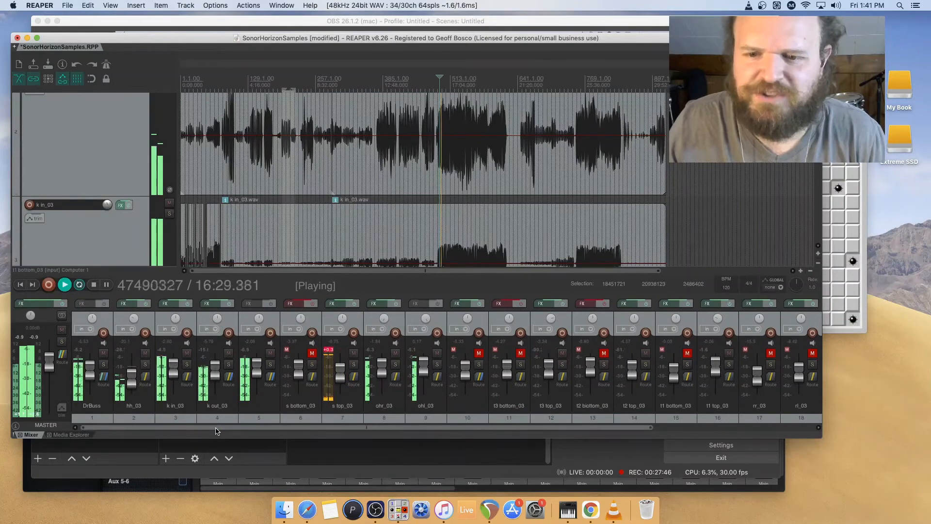
{"action": "left_click", "coordinate": [328, 353]}
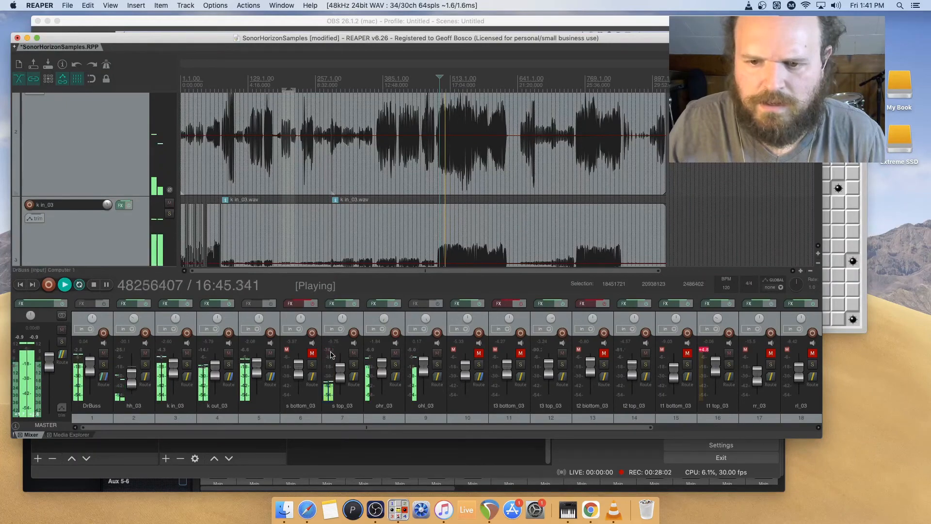
{"action": "scroll", "coordinate": [471, 430], "scroll_direction": "right", "scroll_amount": 2}
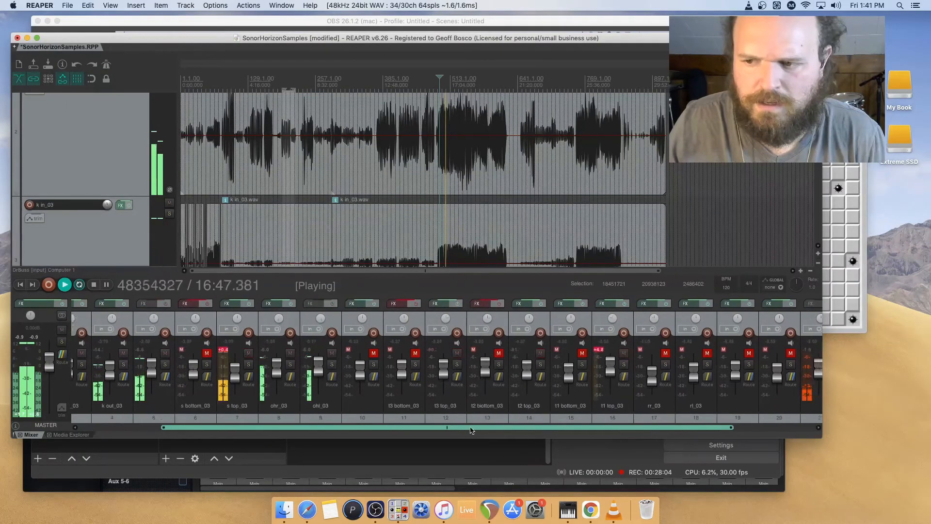
{"action": "scroll", "coordinate": [471, 430], "scroll_direction": "right", "scroll_amount": 2}
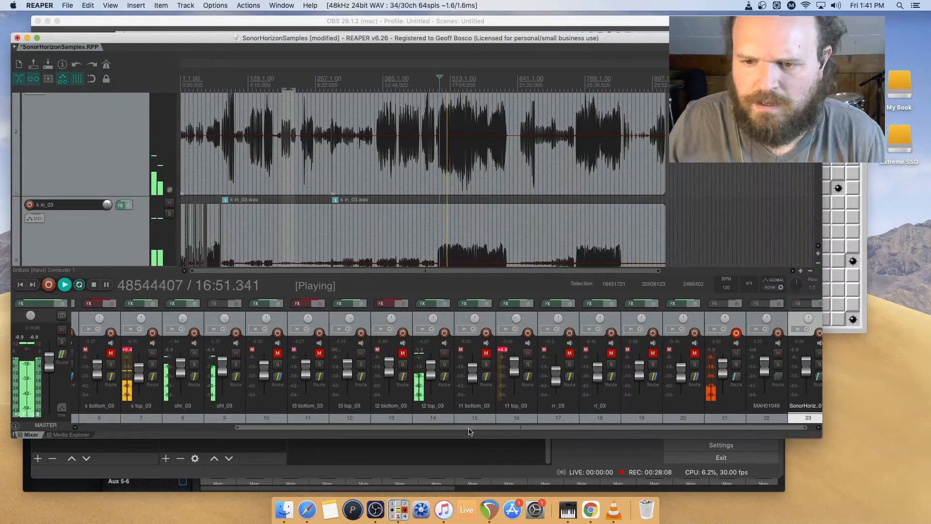
{"action": "scroll", "coordinate": [465, 429], "scroll_direction": "left", "scroll_amount": 1}
{"action": "scroll", "coordinate": [451, 432], "scroll_direction": "left", "scroll_amount": 3}
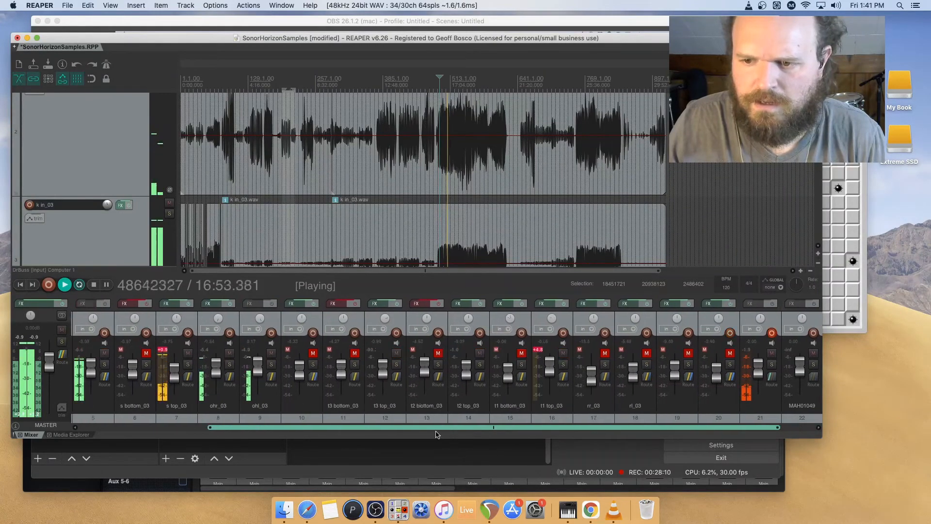
{"action": "scroll", "coordinate": [436, 430], "scroll_direction": "left", "scroll_amount": 10}
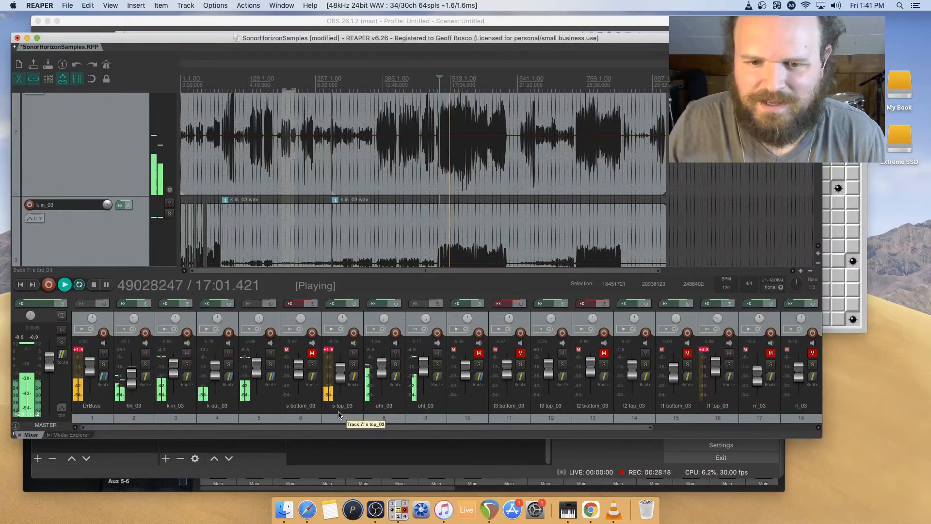
- Set the Mix of Trigger 2 on the k in_03 track to 100% and close its effects window
{"action": "left_click", "coordinate": [165, 304]}
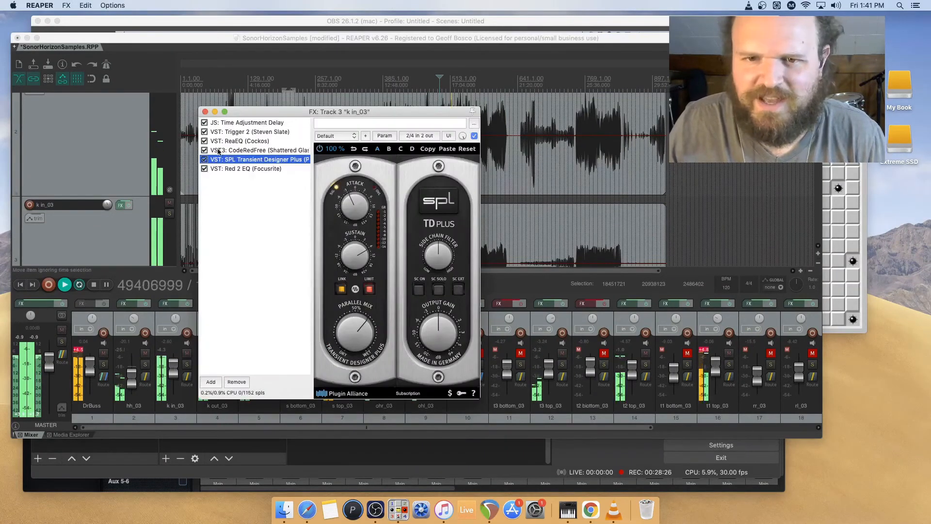
{"action": "left_click", "coordinate": [241, 131]}
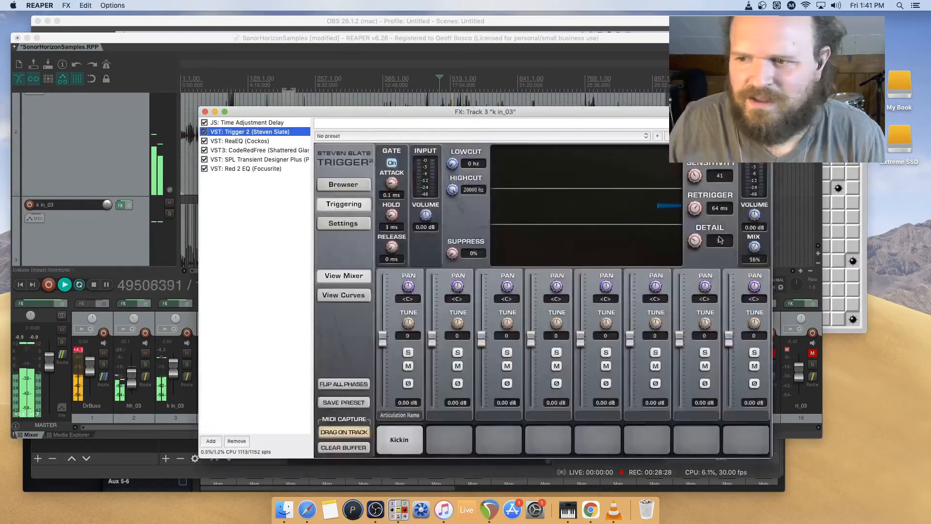
{"action": "left_click_drag", "start_coordinate": [753, 250], "coordinate": [753, 214]}
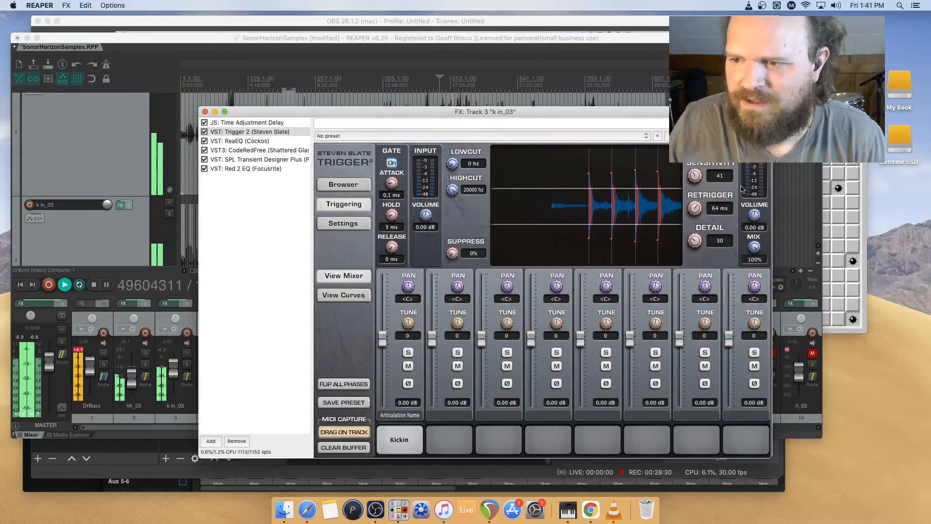
{"action": "left_click", "coordinate": [205, 112]}
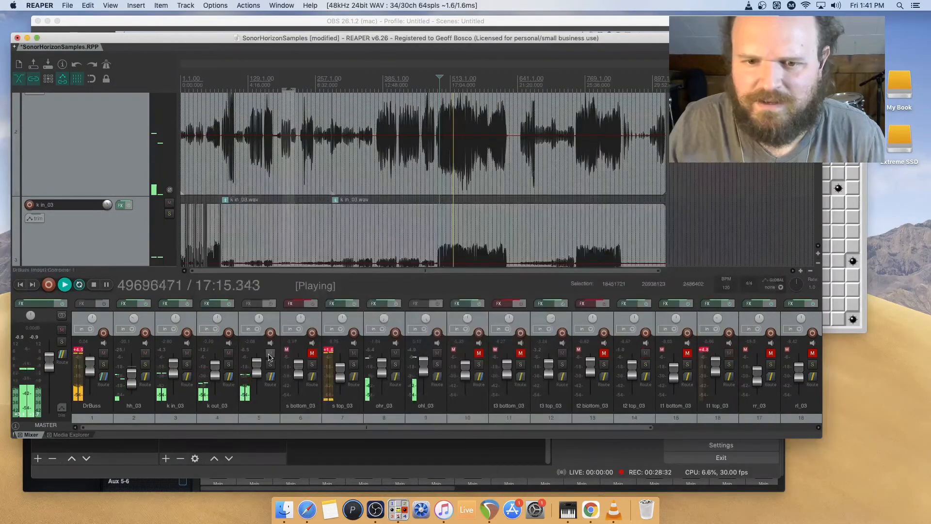
- Fine-tune the k in_03 track's level and reduce the Sustain in its SPL Transient Designer Plus
{"action": "left_click_drag", "start_coordinate": [176, 375], "coordinate": [176, 377]}
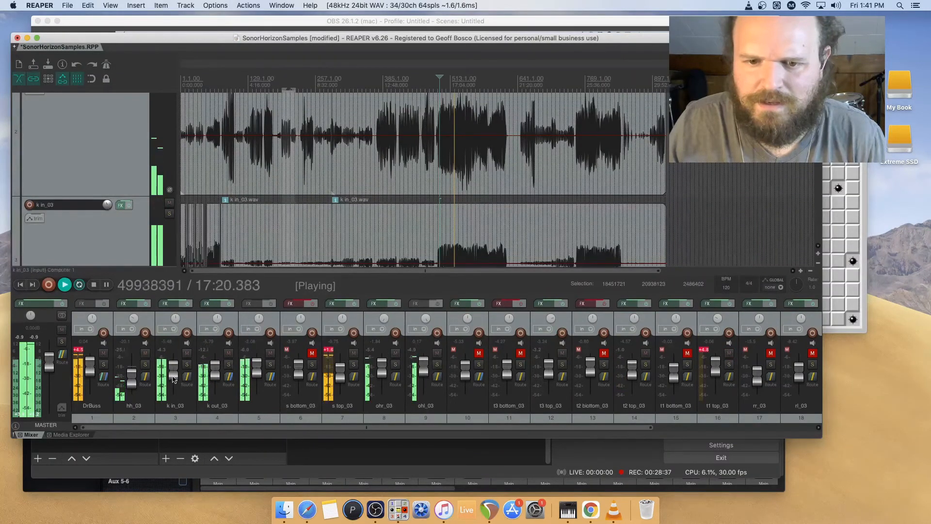
{"action": "left_click", "coordinate": [165, 303]}
{"action": "left_click", "coordinate": [252, 159]}
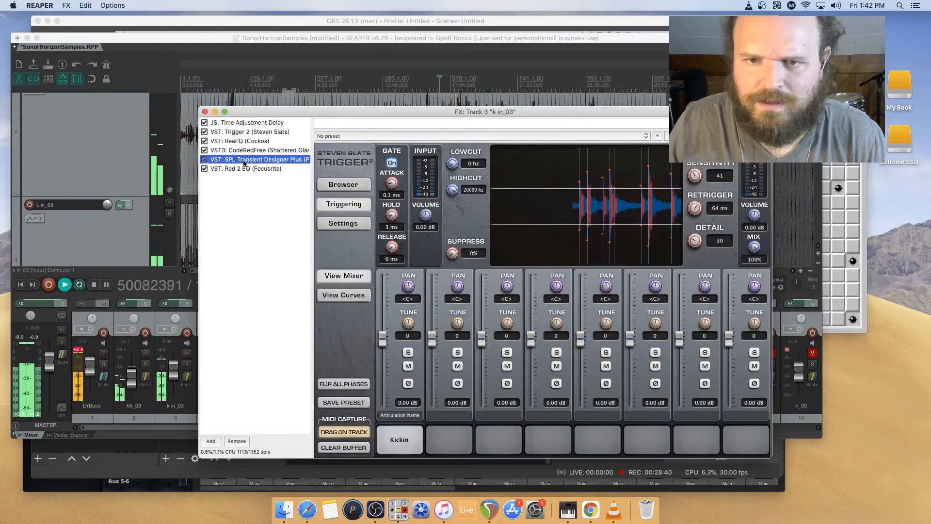
{"action": "left_click", "coordinate": [352, 258]}
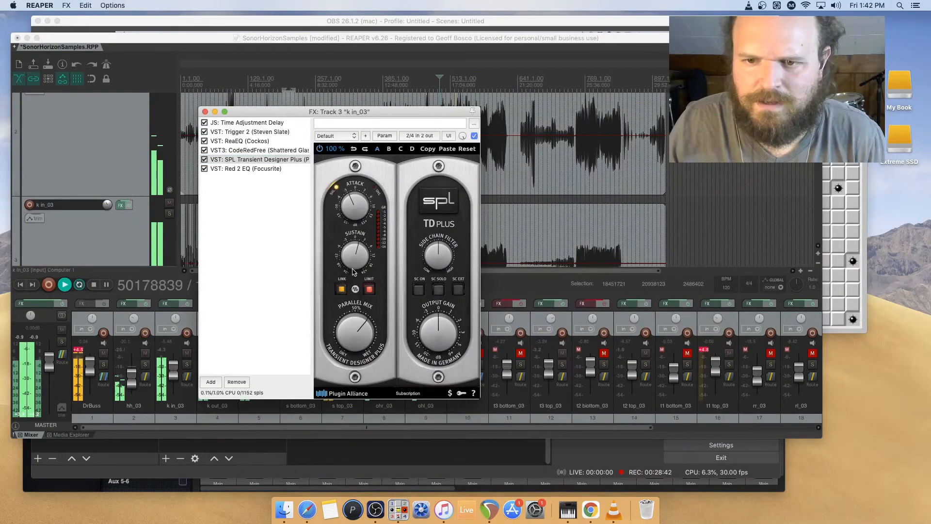
{"action": "left_click", "coordinate": [205, 112]}
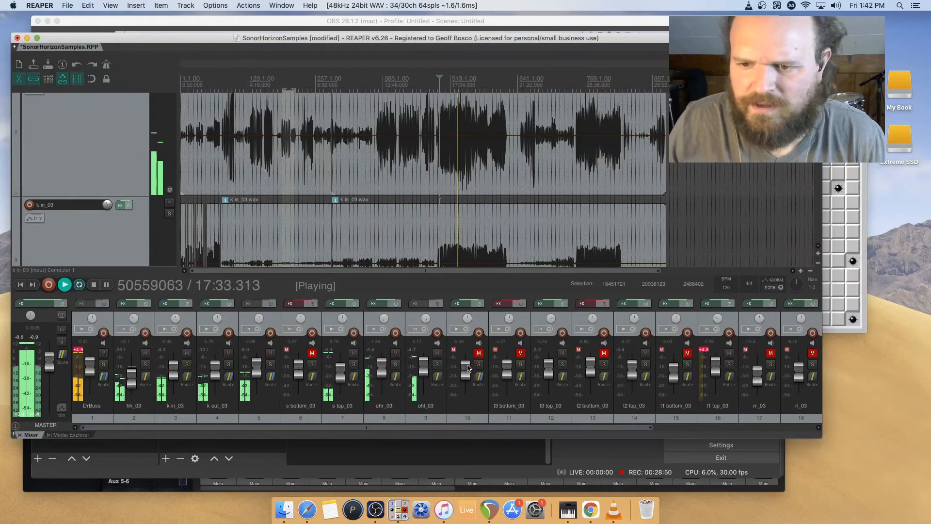
- Pull the volumes of tracks 10, 19 and 20 far down and unmute tracks 10 and 19
{"action": "left_click_drag", "start_coordinate": [468, 367], "coordinate": [474, 408]}
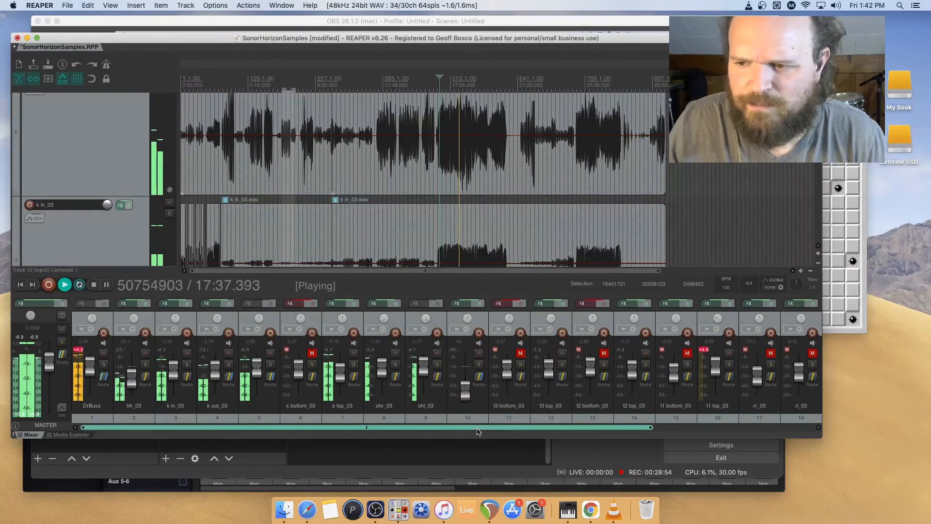
{"action": "left_click_drag", "start_coordinate": [577, 428], "coordinate": [757, 429]}
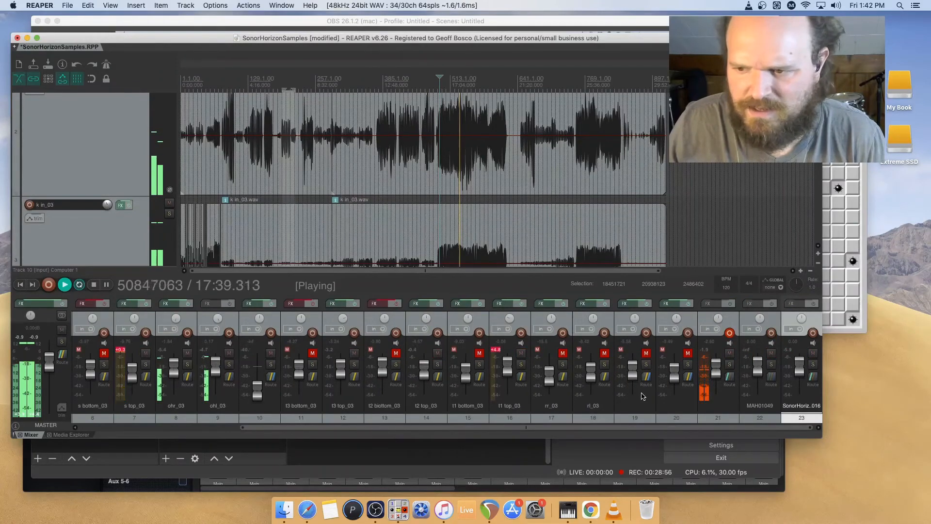
{"action": "left_click_drag", "start_coordinate": [632, 372], "coordinate": [635, 403]}
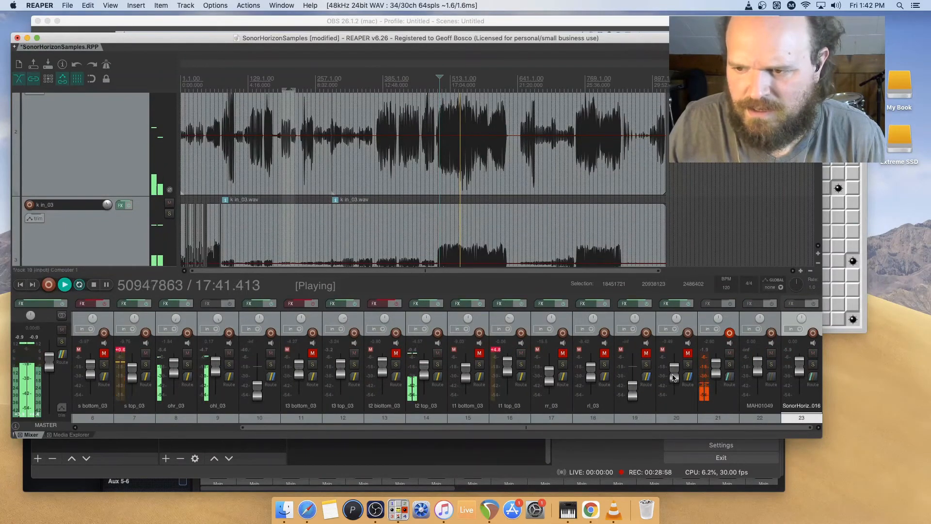
{"action": "left_click_drag", "start_coordinate": [674, 368], "coordinate": [680, 428]}
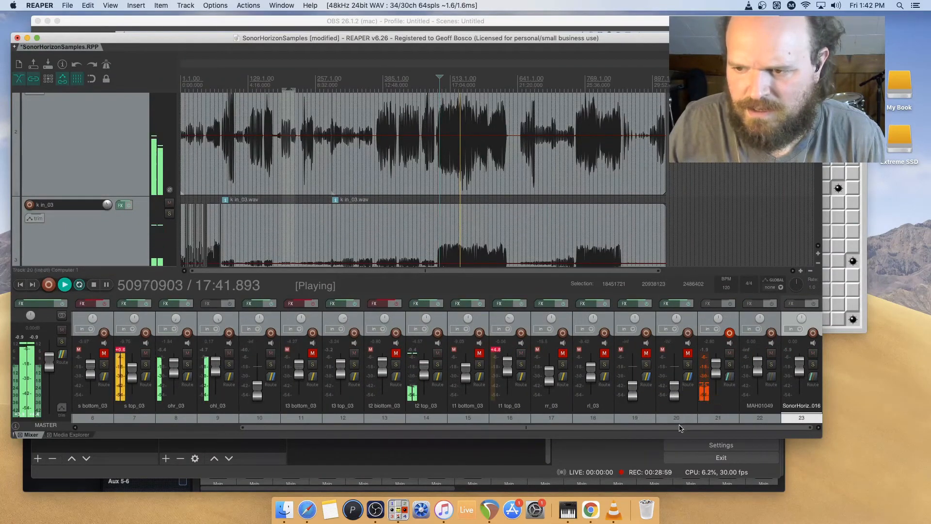
{"action": "left_click", "coordinate": [645, 354]}
- Bring up the volumes of tracks 10, 19 and 20, and unmute rr_03, rl_03 and track 20
{"action": "left_click_drag", "start_coordinate": [612, 428], "coordinate": [450, 431]}
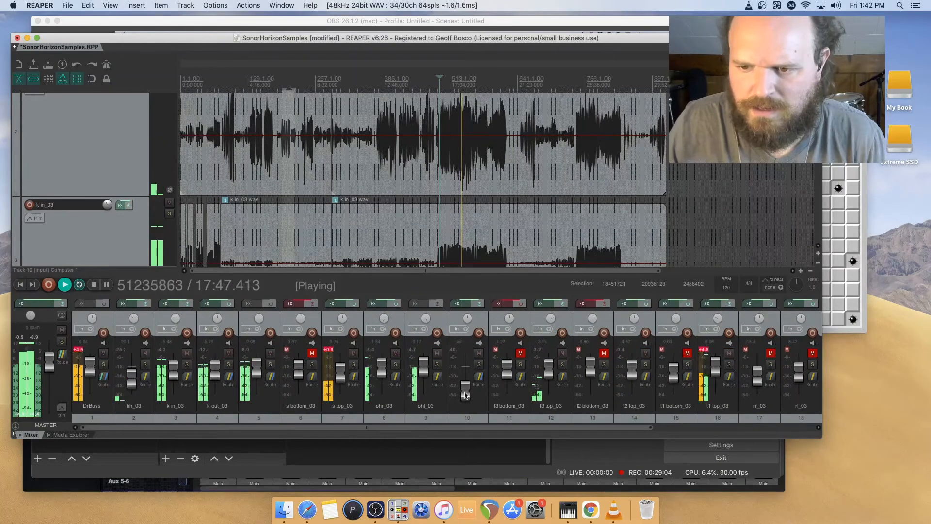
{"action": "left_click_drag", "start_coordinate": [465, 395], "coordinate": [466, 380]}
{"action": "left_click_drag", "start_coordinate": [562, 427], "coordinate": [723, 438]}
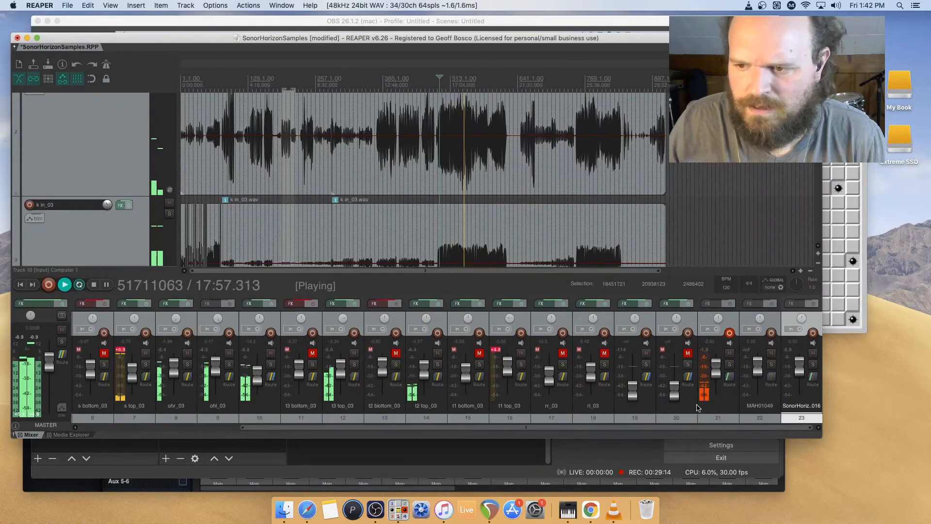
{"action": "left_click_drag", "start_coordinate": [630, 397], "coordinate": [677, 383]}
{"action": "left_click", "coordinate": [563, 353]}
{"action": "left_click", "coordinate": [604, 353]}
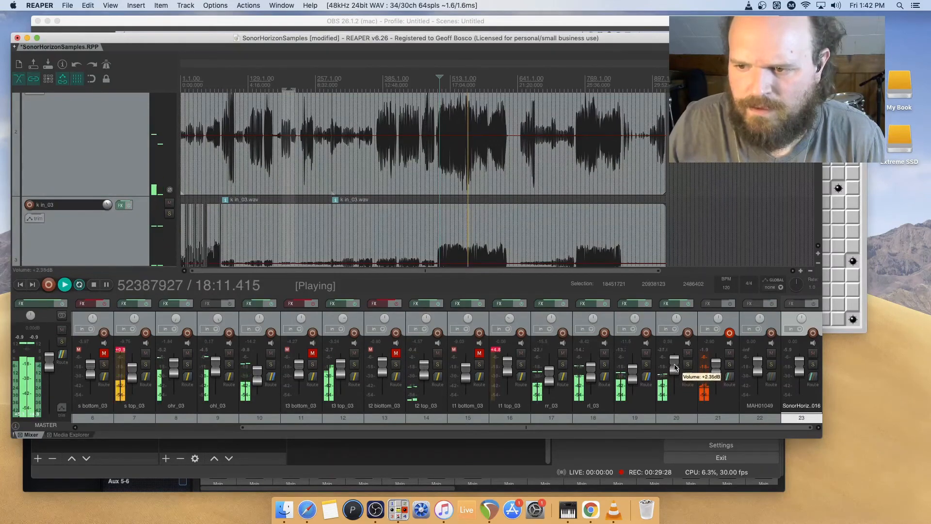
{"action": "left_click_drag", "start_coordinate": [633, 373], "coordinate": [673, 373]}
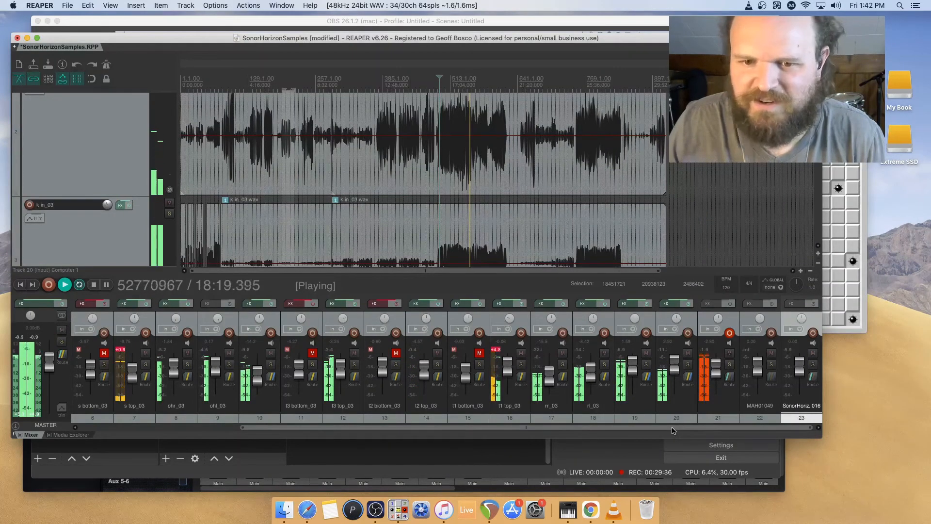
- Raise track 10's volume to -4.57 dB, replay from about 17:13, and clear the s top_03 peak reading
{"action": "left_click_drag", "start_coordinate": [672, 428], "coordinate": [395, 431]}
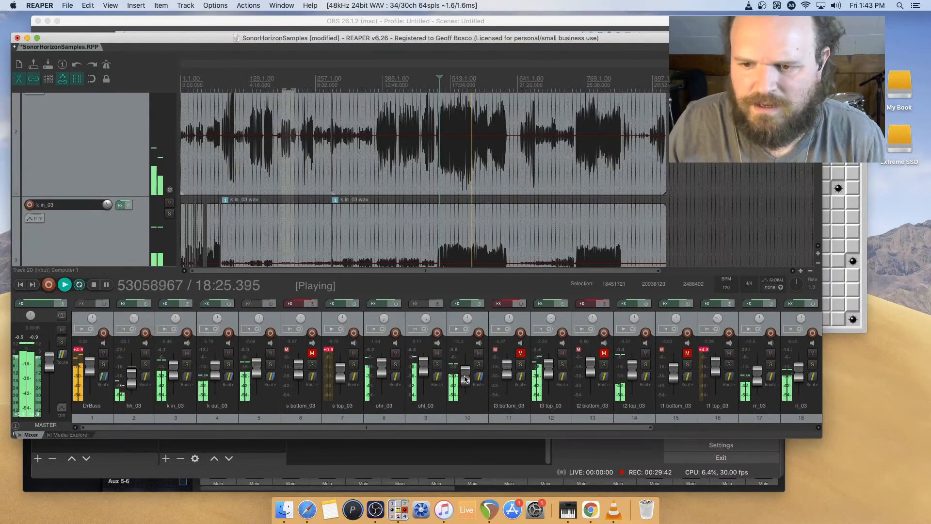
{"action": "left_click_drag", "start_coordinate": [464, 381], "coordinate": [467, 373]}
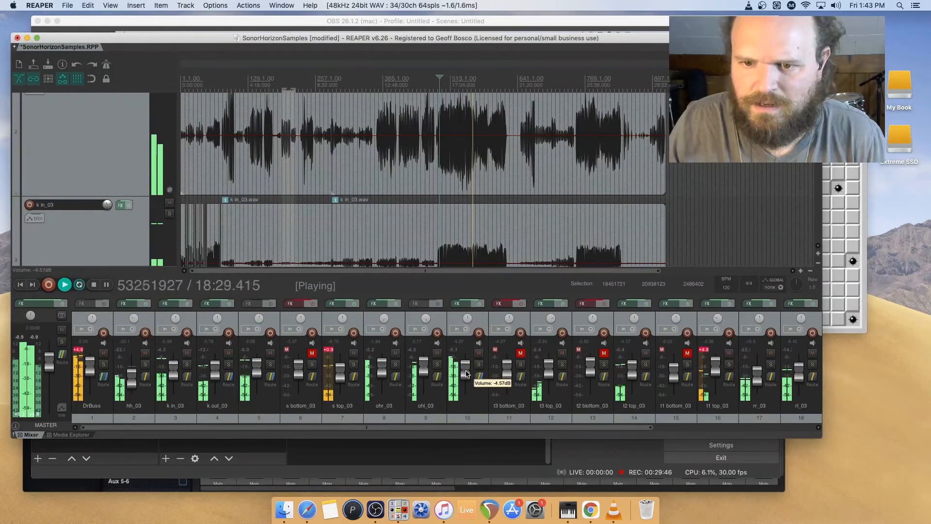
{"action": "left_click", "coordinate": [453, 82]}
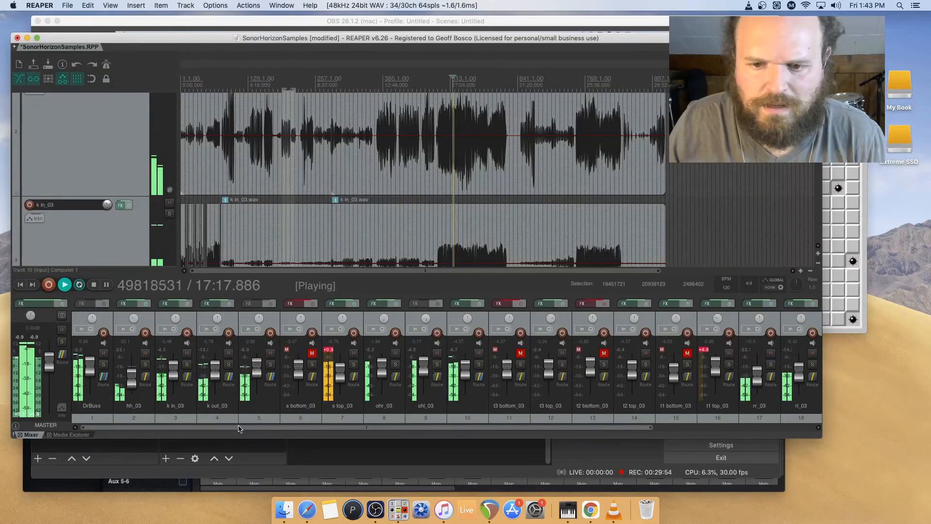
{"action": "left_click", "coordinate": [329, 350]}
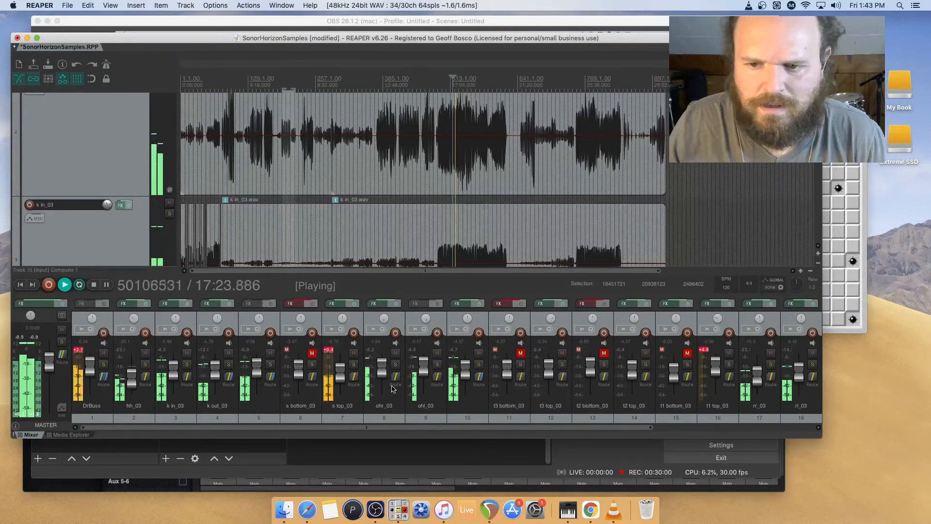
- Lower the volumes of tracks 19 and 20, bringing track 20 to -10.7 dB
{"action": "left_click_drag", "start_coordinate": [465, 427], "coordinate": [631, 427]}
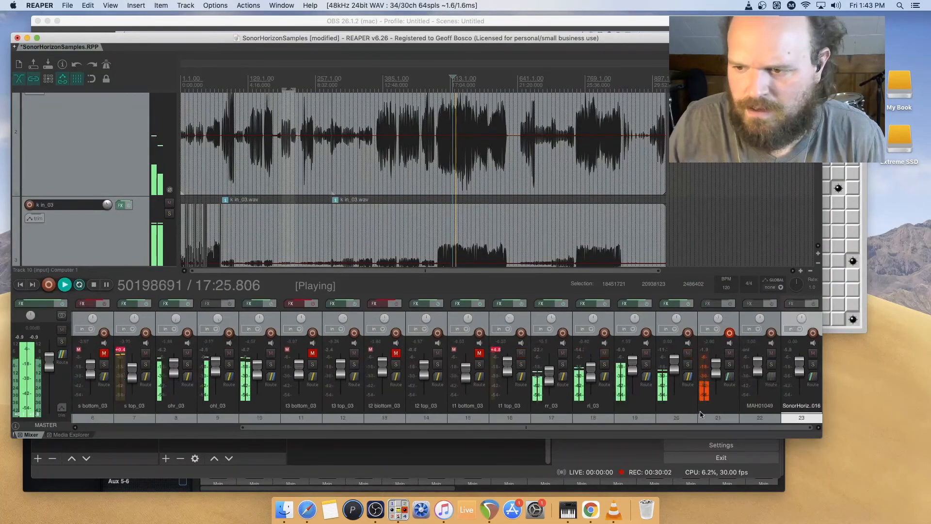
{"action": "left_click_drag", "start_coordinate": [632, 369], "coordinate": [676, 377]}
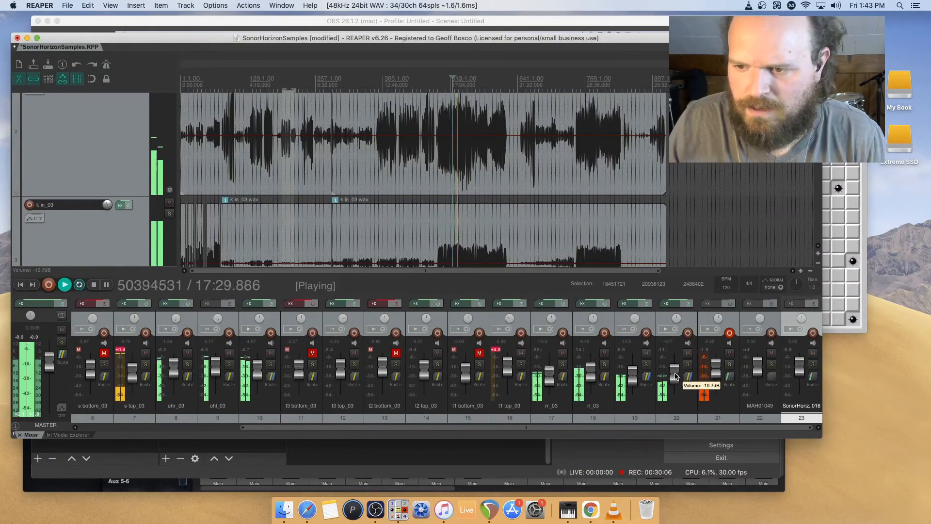
{"action": "left_click_drag", "start_coordinate": [659, 430], "coordinate": [416, 434]}
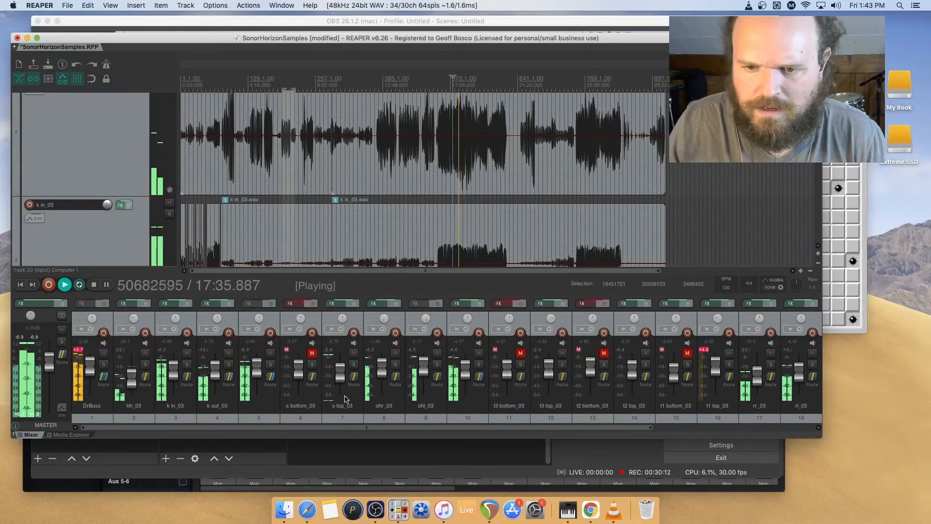
- Audition s top_03 soloed, track 5 soloed, and k out_03 soloed with track 5, and clear all solos
{"action": "left_click", "coordinate": [355, 365]}
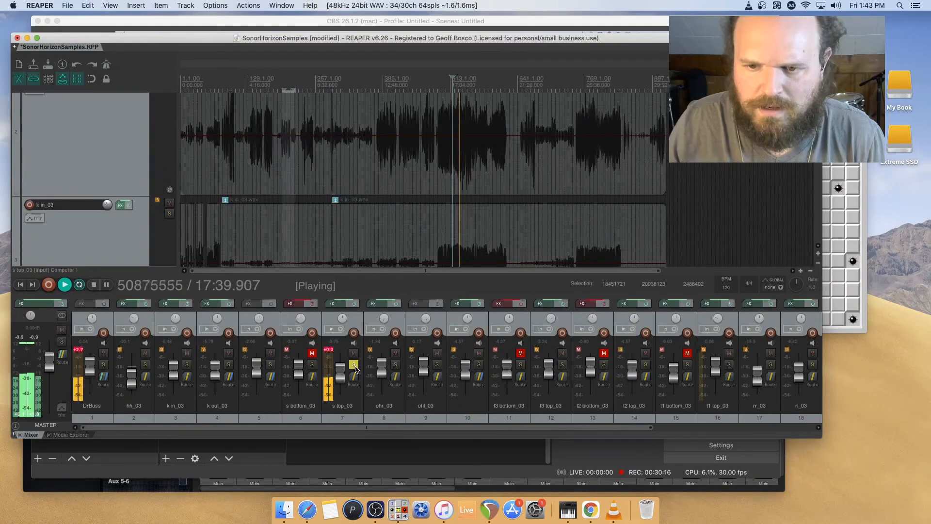
{"action": "left_click", "coordinate": [354, 366]}
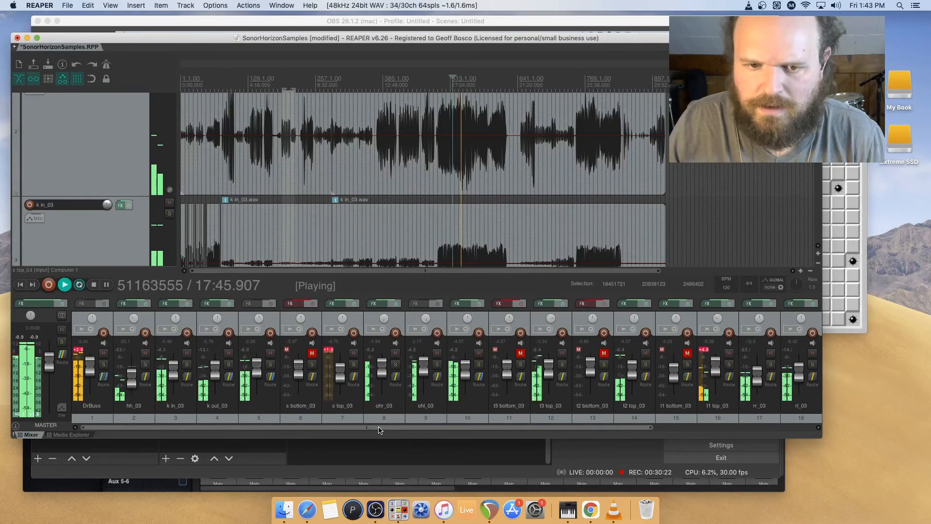
{"action": "left_click", "coordinate": [270, 364]}
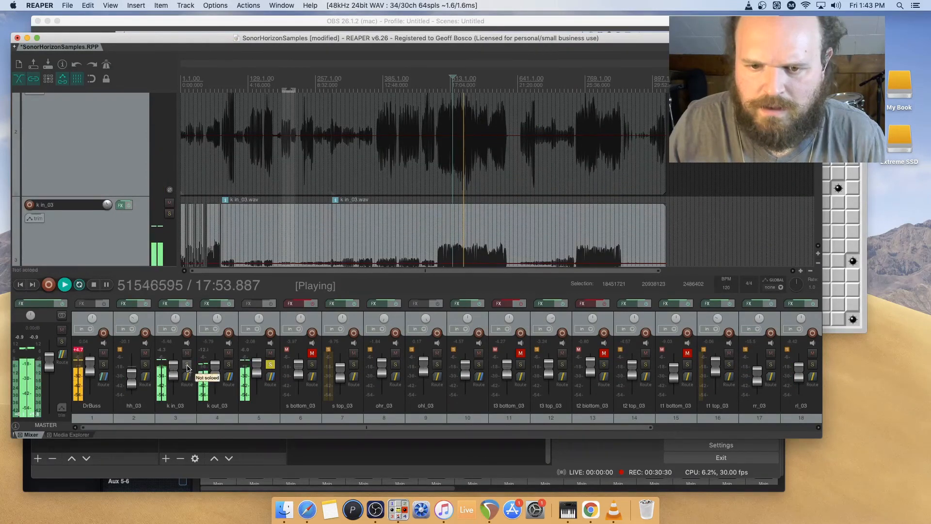
{"action": "left_click", "coordinate": [227, 354]}
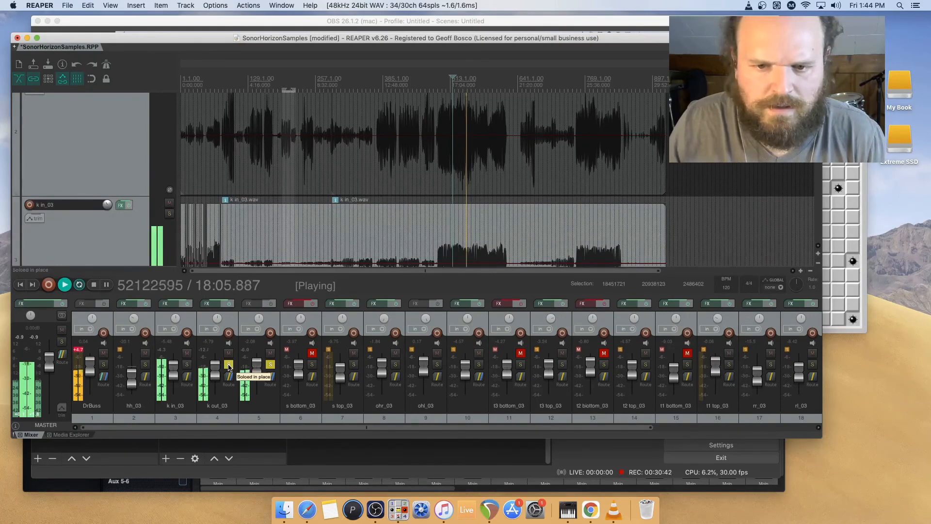
{"action": "left_click", "coordinate": [229, 365]}
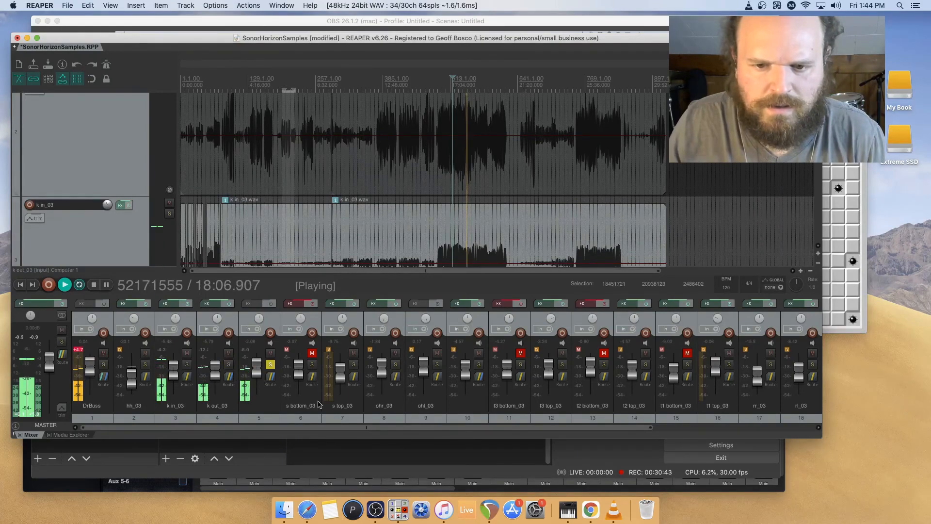
{"action": "left_click", "coordinate": [270, 365]}
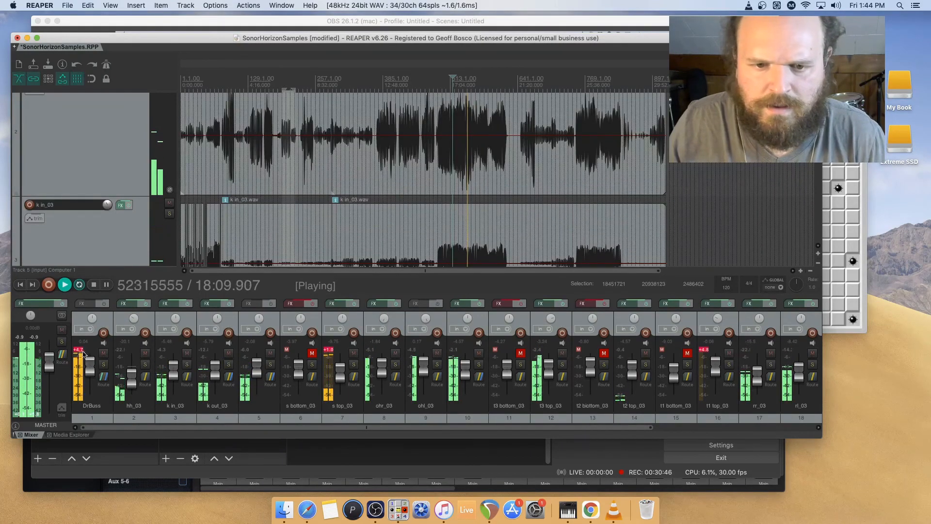
- Listen to the full mix while checking the levels of the last channels, and stop playback
{"action": "left_click_drag", "start_coordinate": [460, 427], "coordinate": [620, 429]}
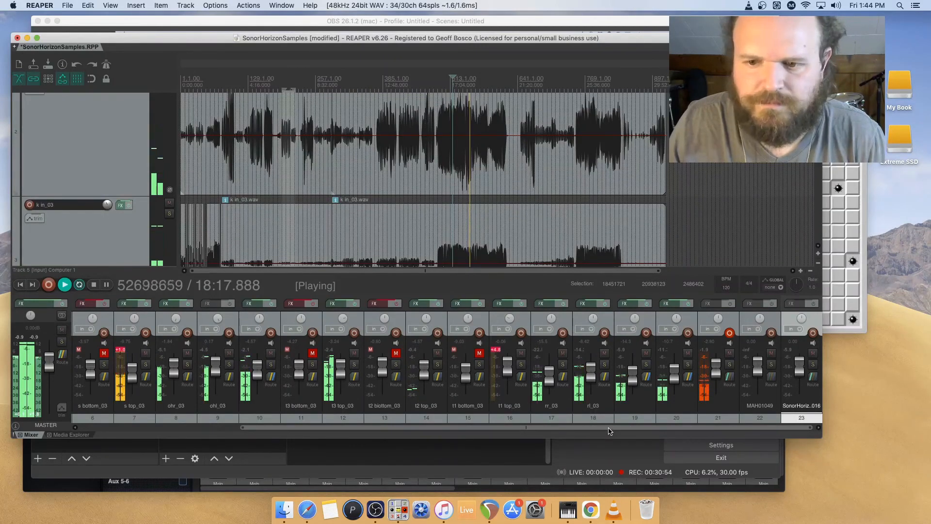
{"action": "key", "text": "space"}
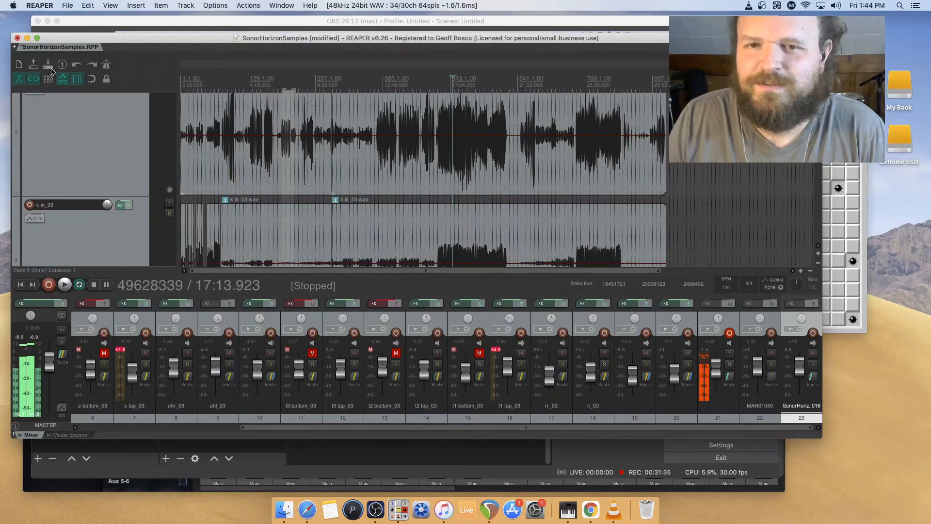
{"action": "left_click", "coordinate": [68, 5]}
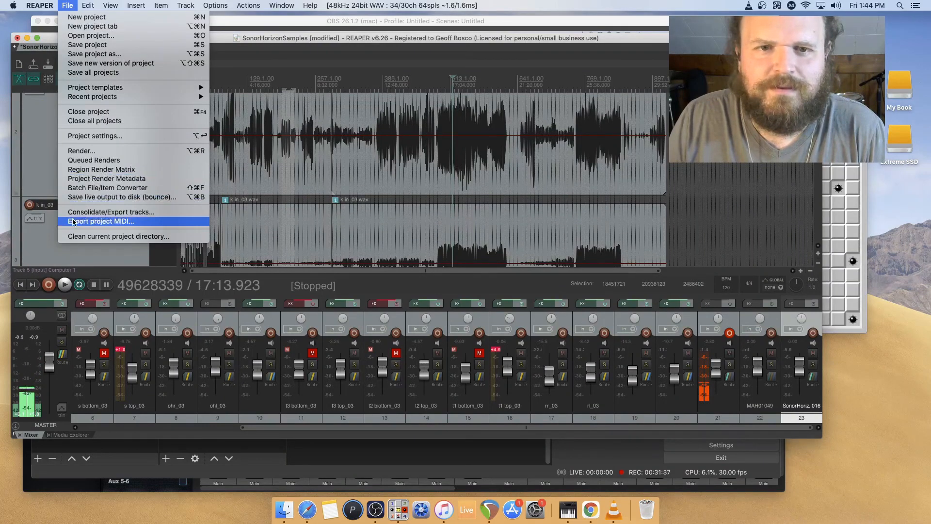